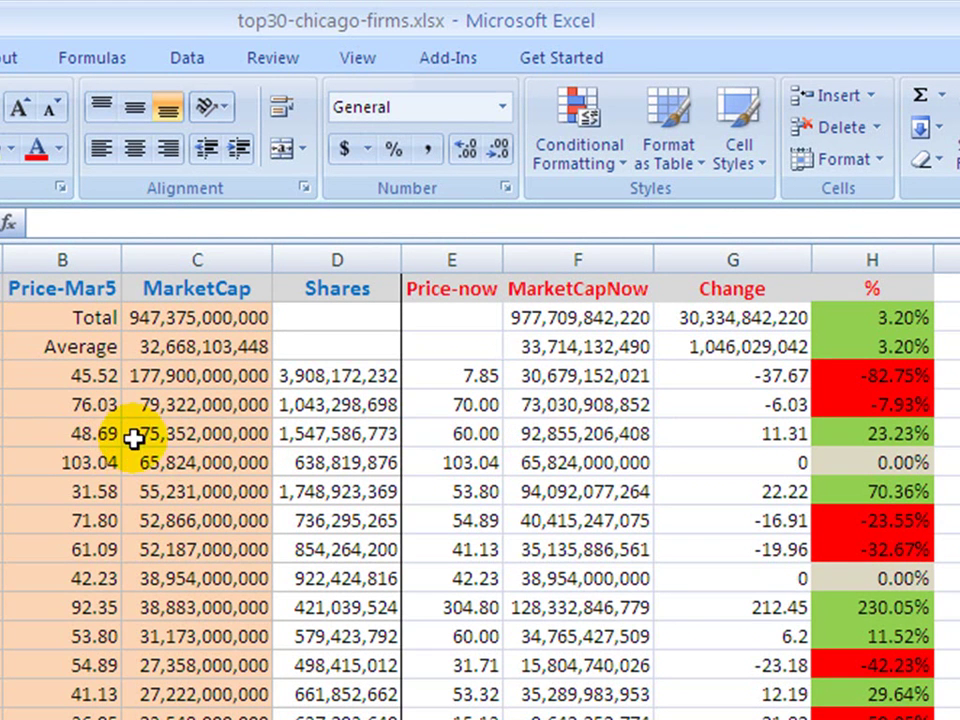
Set the Price-now value for Abbott Laboratories in cell E6 to 65.00.
click(478, 436)
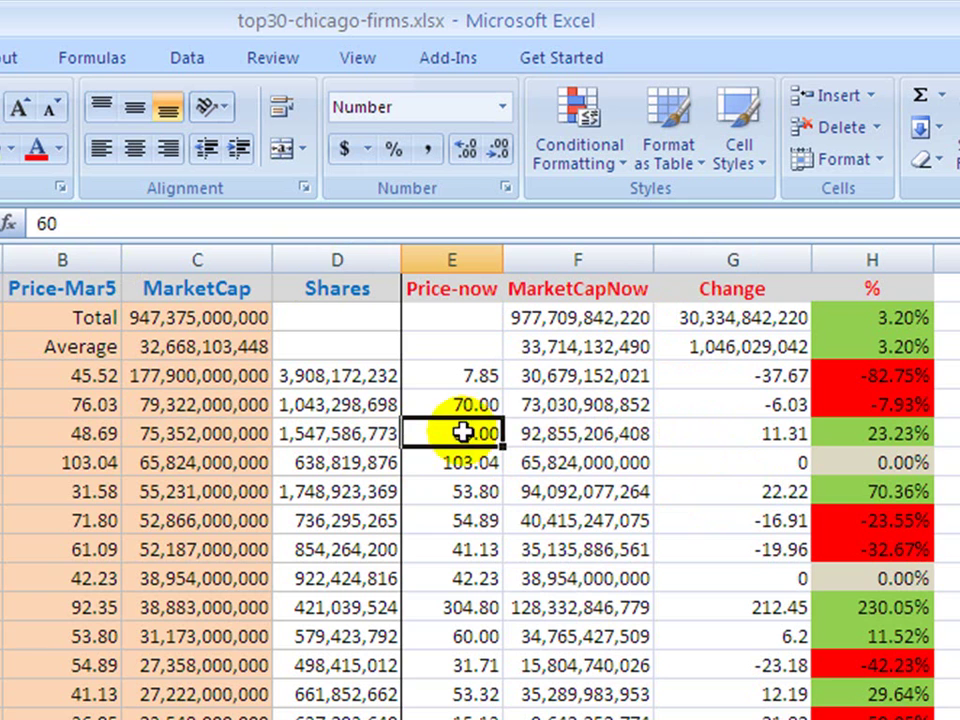
text(6)
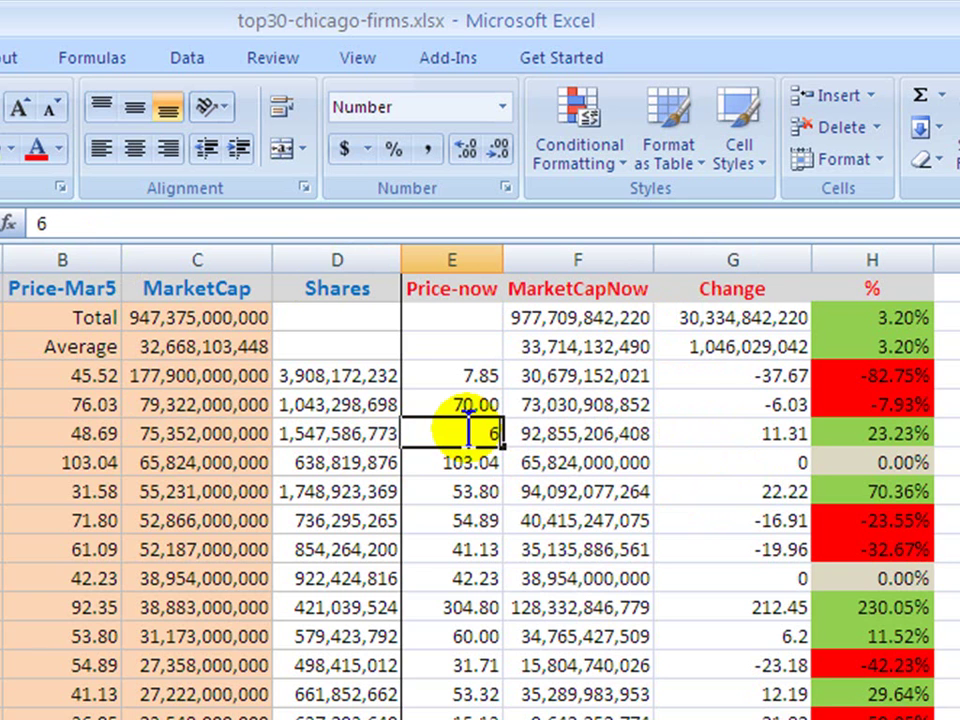
text(5.00)
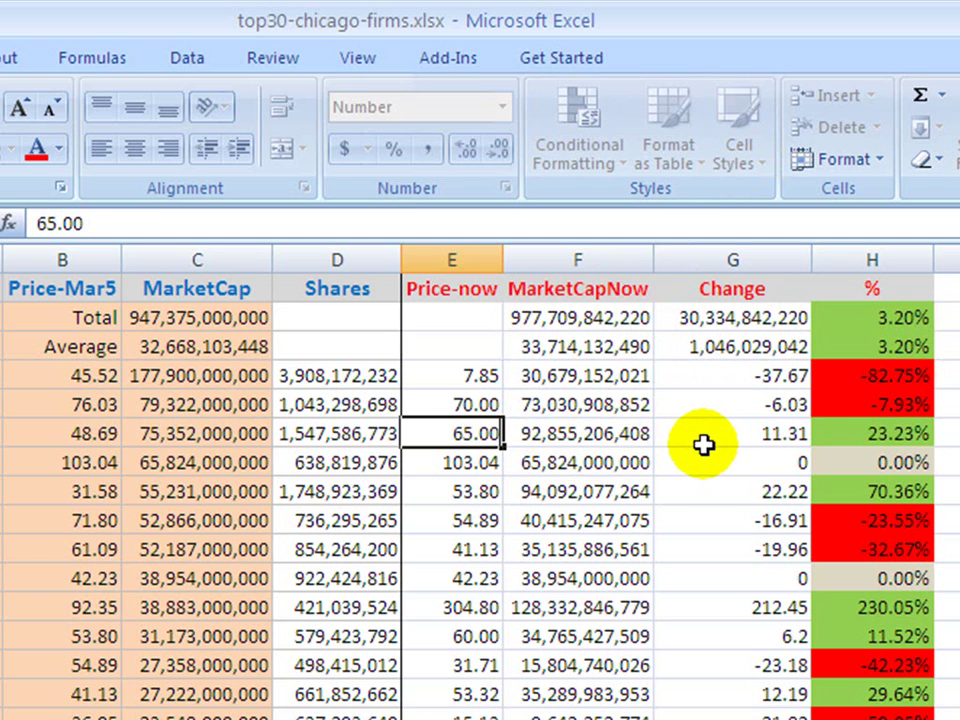
key(Return)
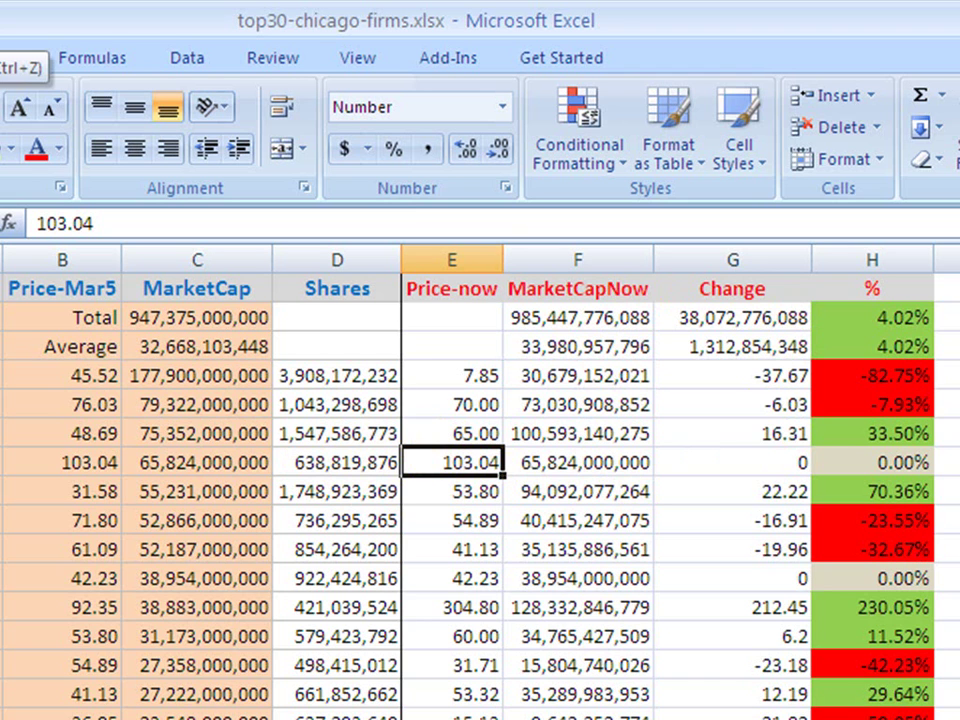
Undo the Price-now change in E6 and redo it to compare its effect on the totals.
key(ctrl+z)
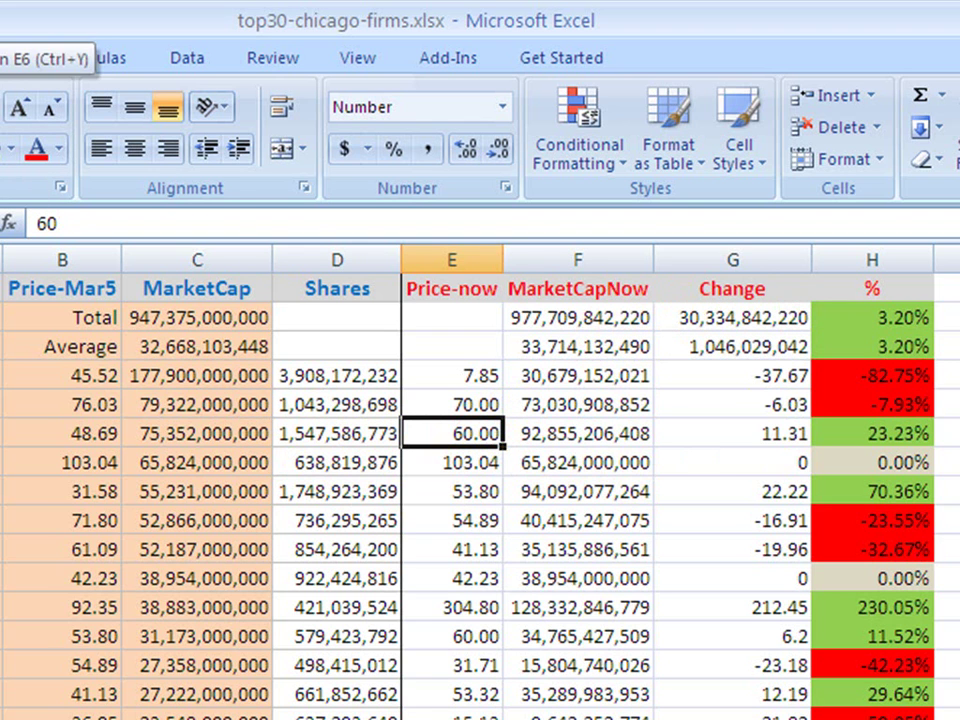
key(ctrl+y)
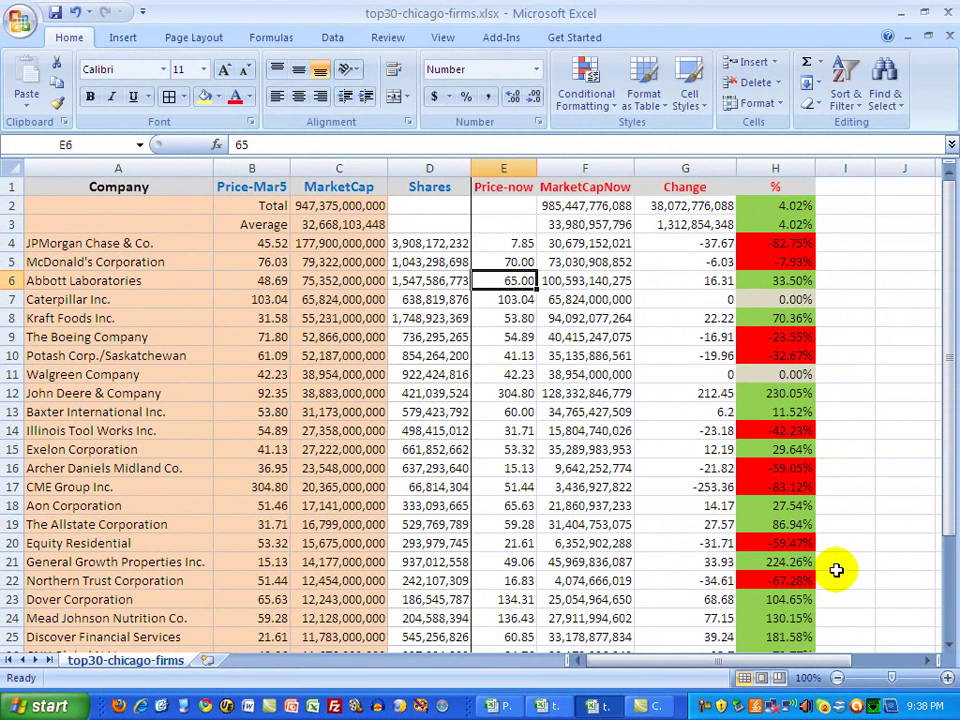
Switch to the top30-chicago-firms-more-complex.xlsx workbook and inspect the code F change percentage and JPMorgan Chase's Price-now formula.
click(569, 709)
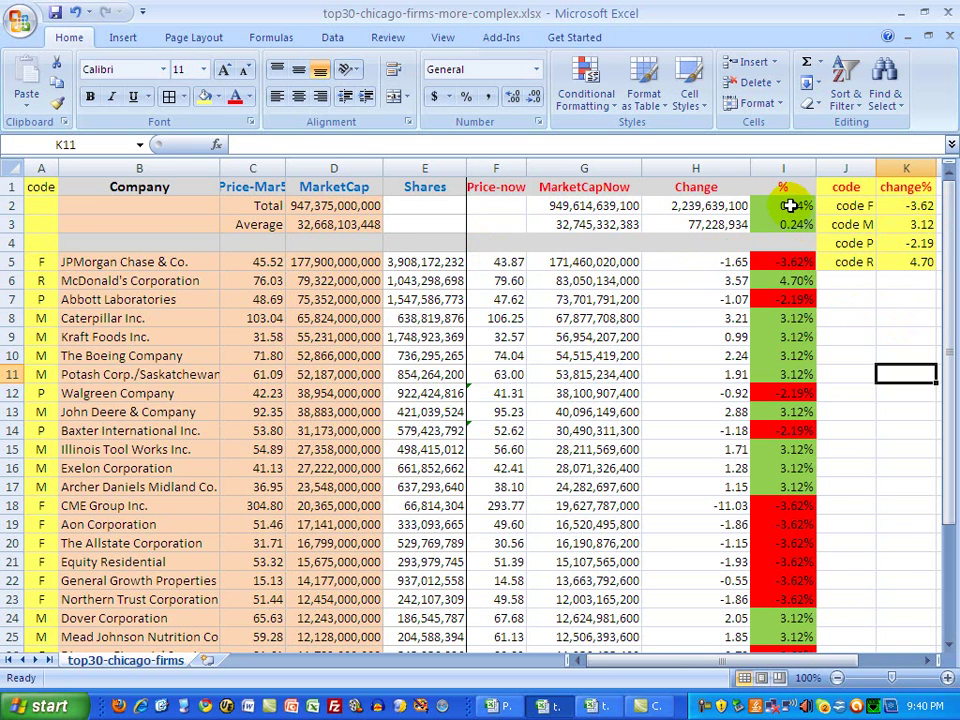
click(898, 207)
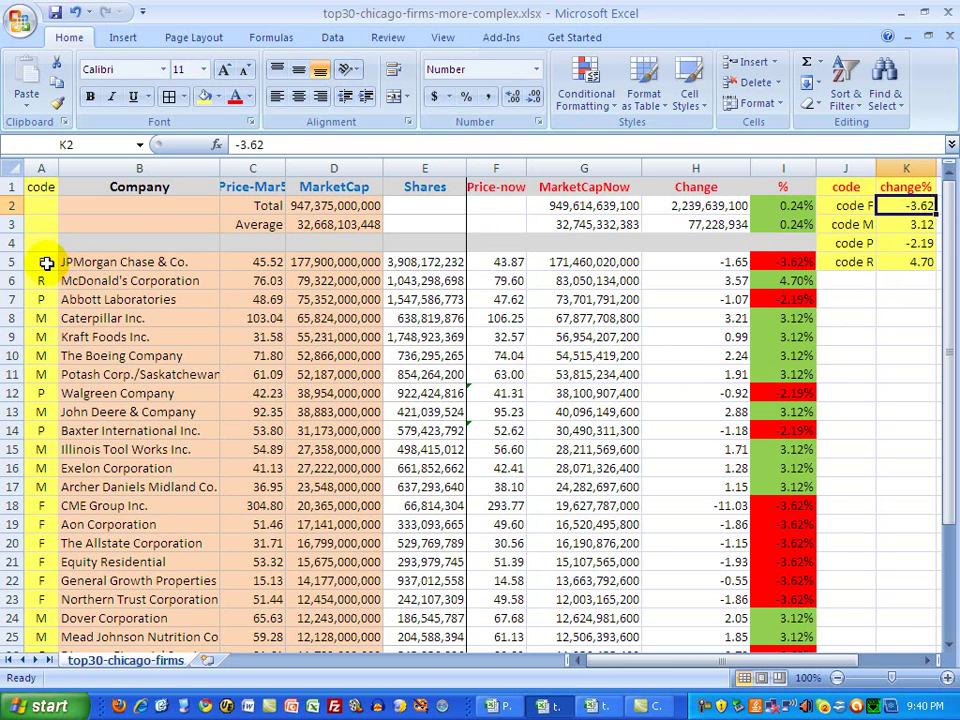
click(510, 264)
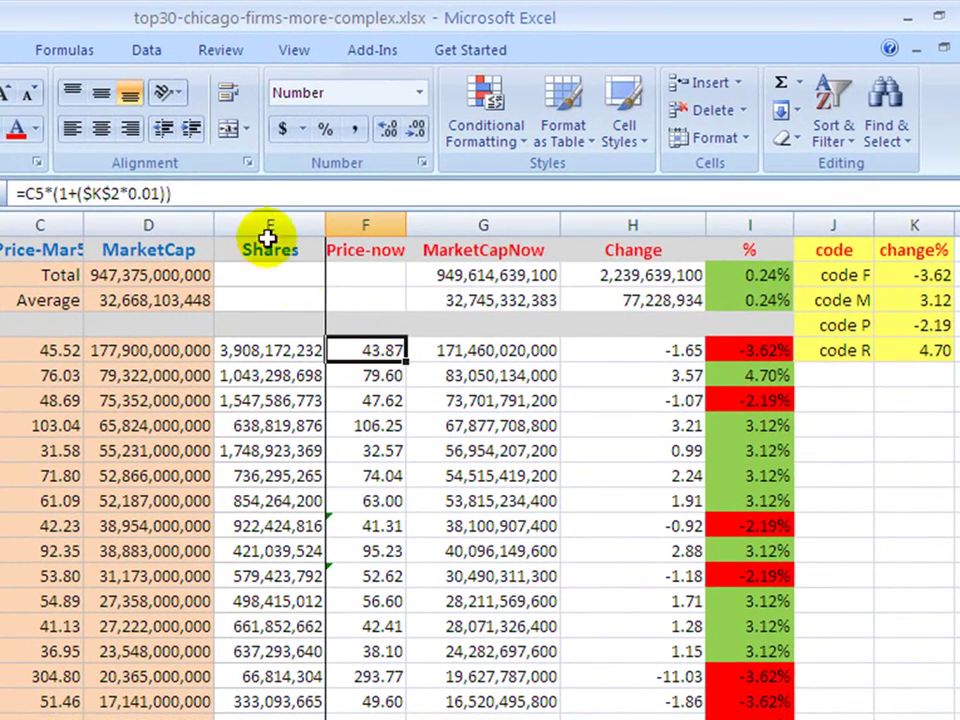
Replace the absolute $K$2 reference in F5's Price-now formula with K2, giving =C5*(1+(K2*0.01)).
drag(184, 198, 12, 195)
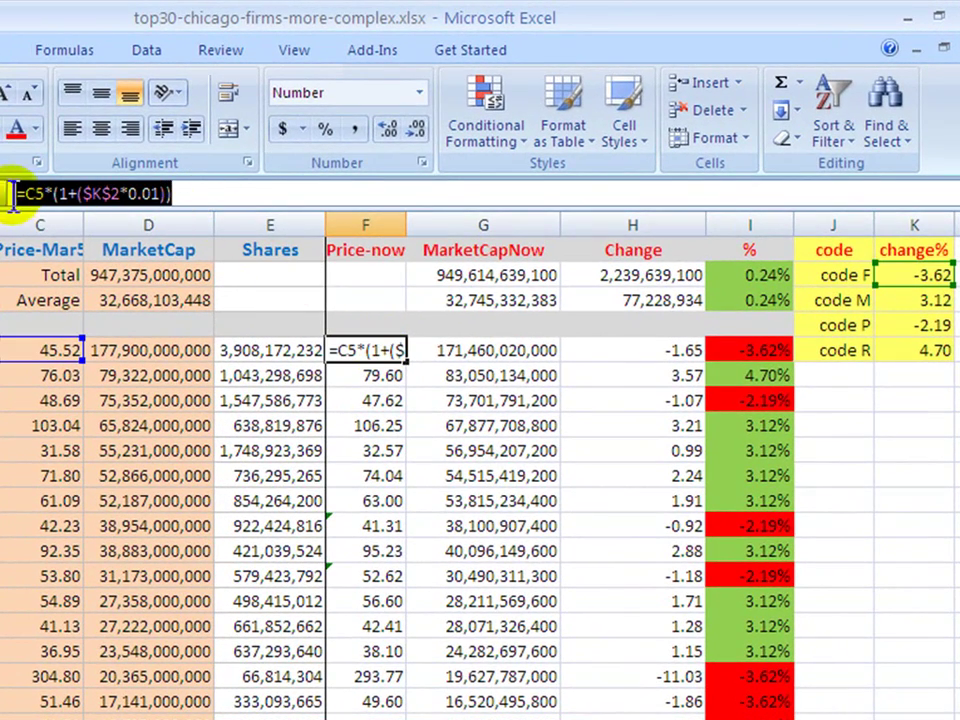
click(271, 193)
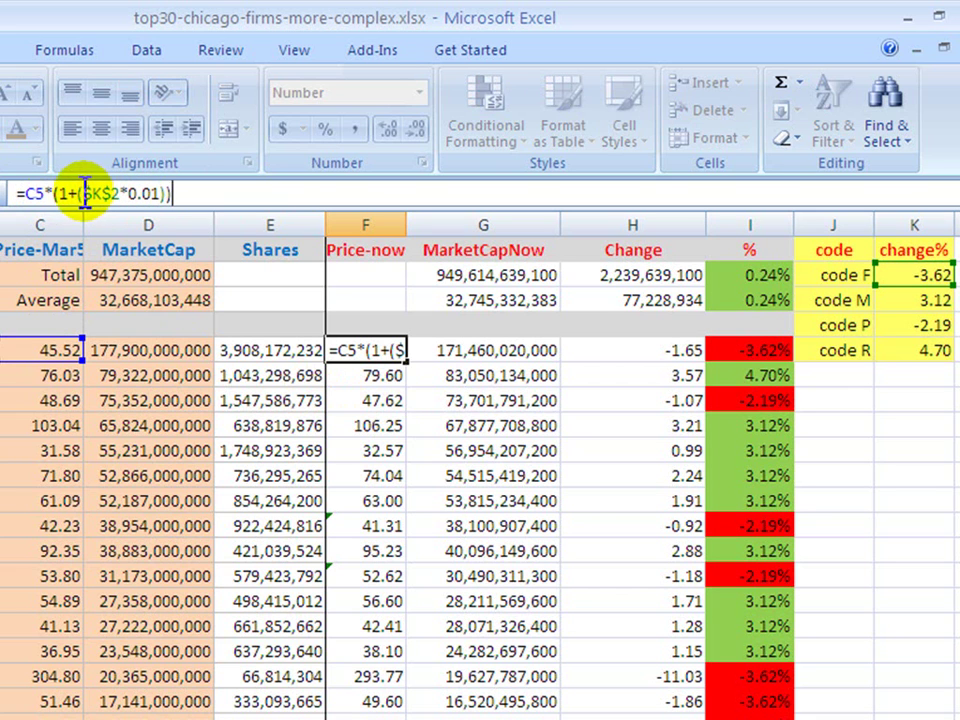
drag(92, 193, 118, 190)
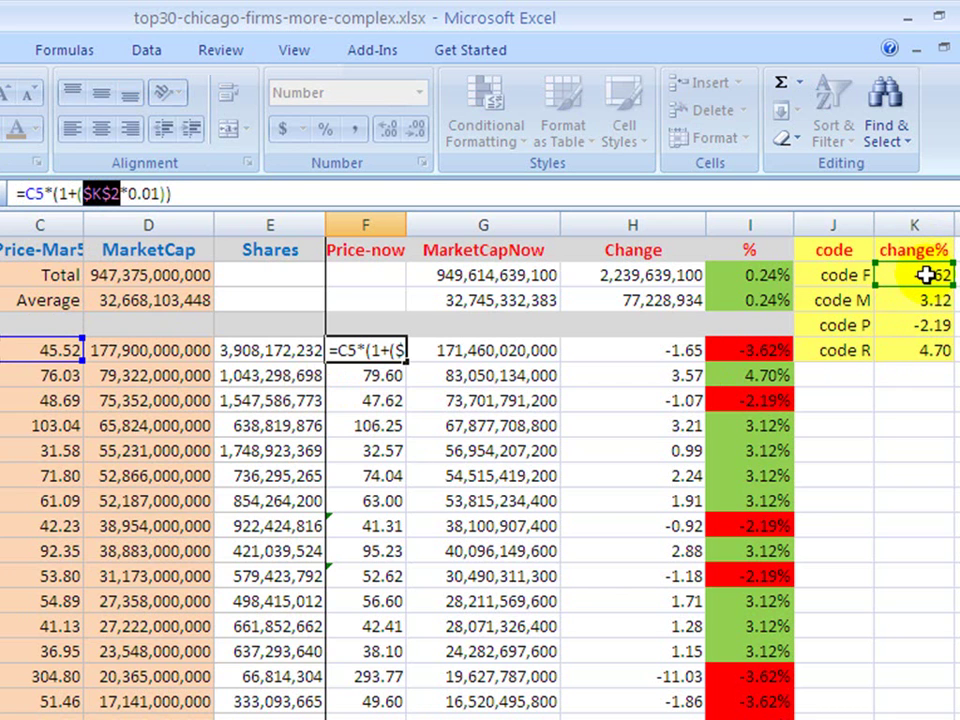
click(909, 394)
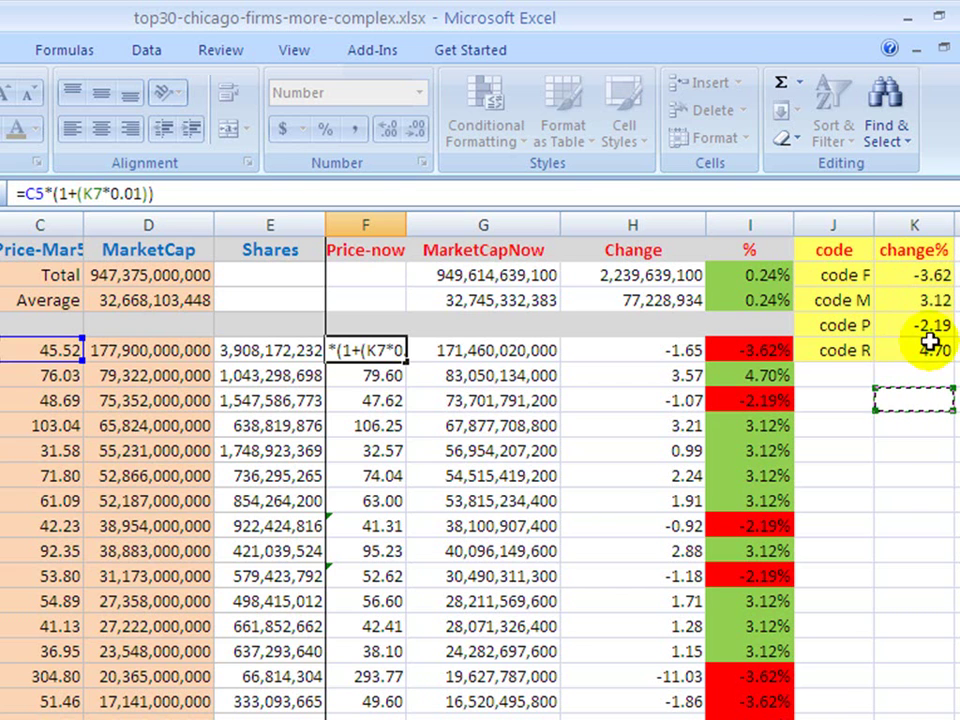
click(938, 275)
key(ctrl+Return)
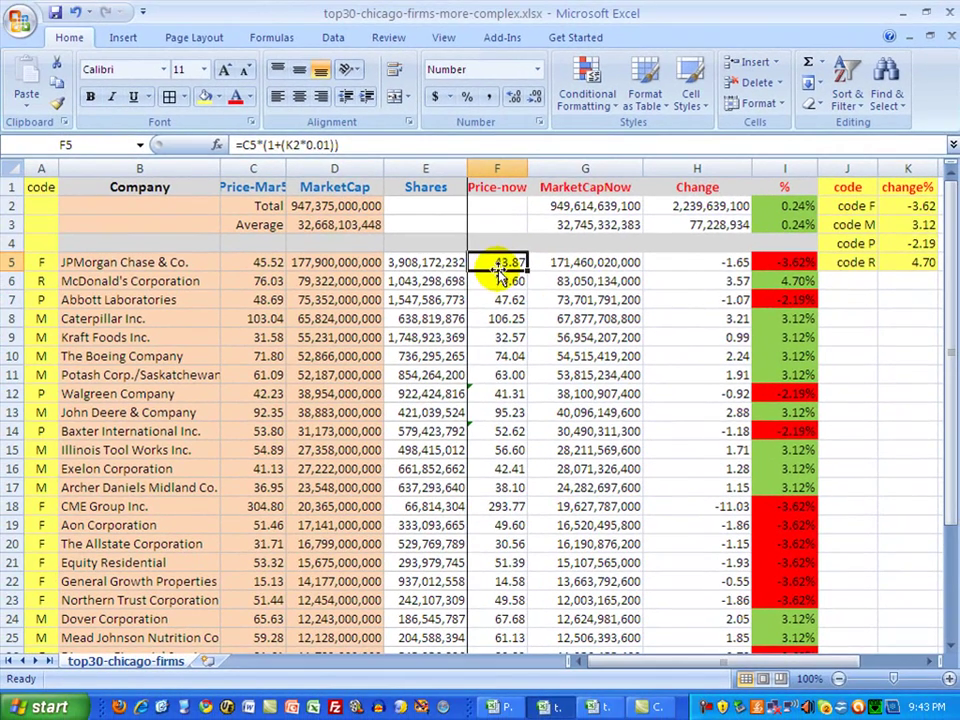
Examine the code M and code P change percentages and the formulas that use them for Kraft Foods, Caterpillar and Baxter.
click(925, 224)
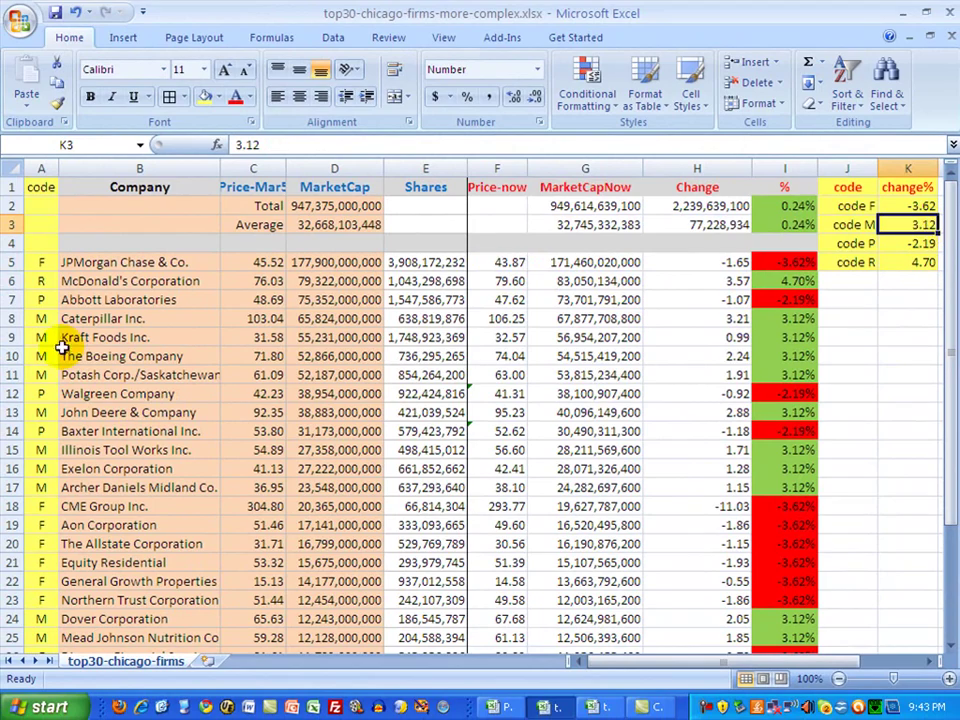
click(509, 337)
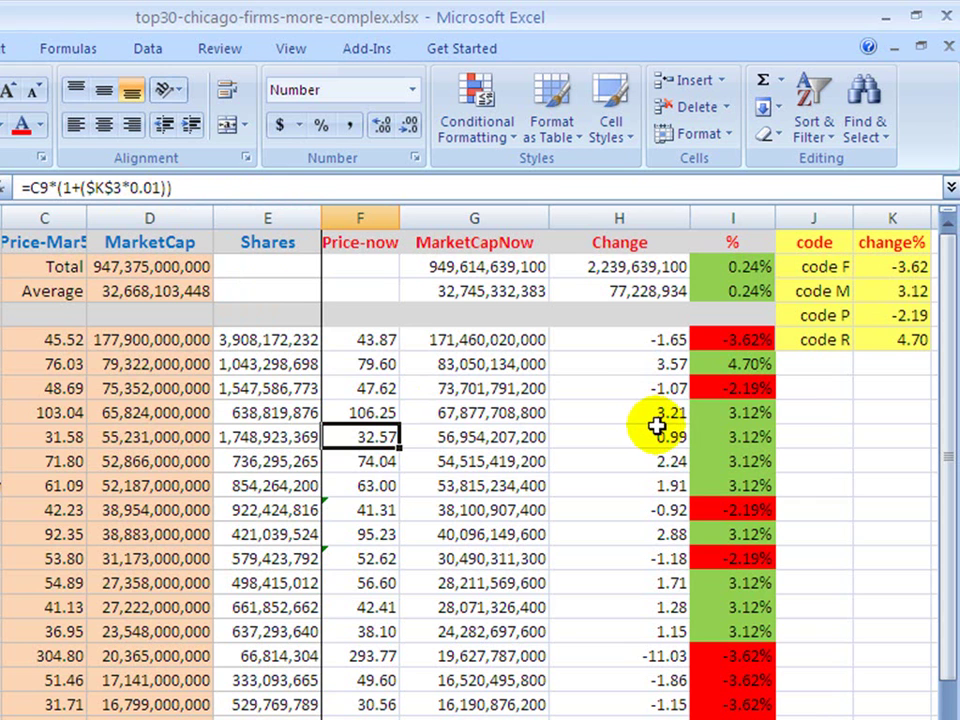
click(916, 291)
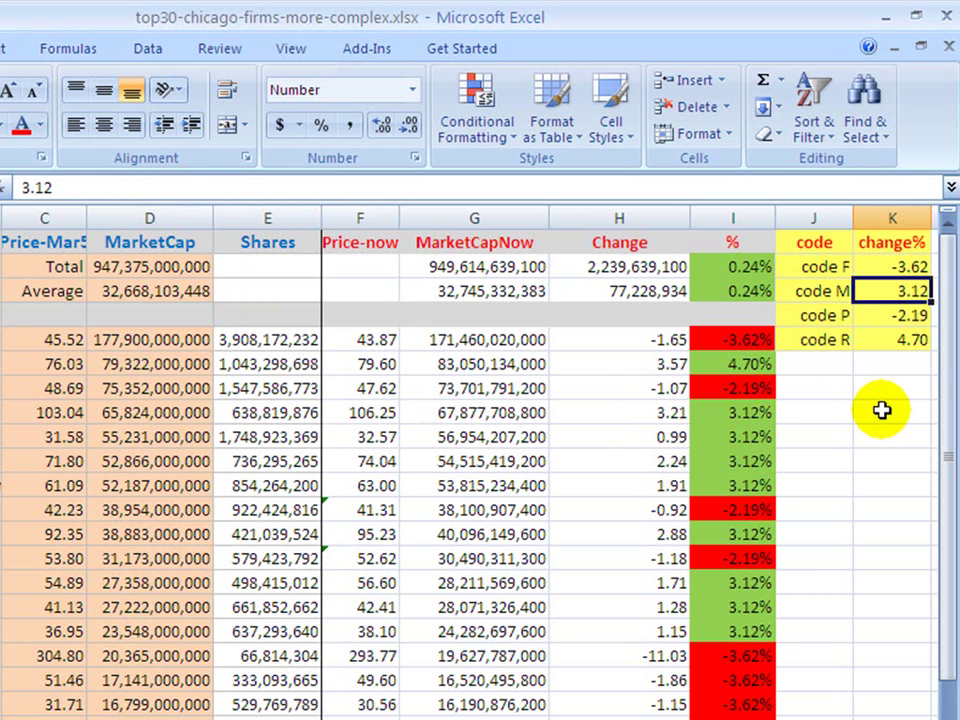
click(762, 412)
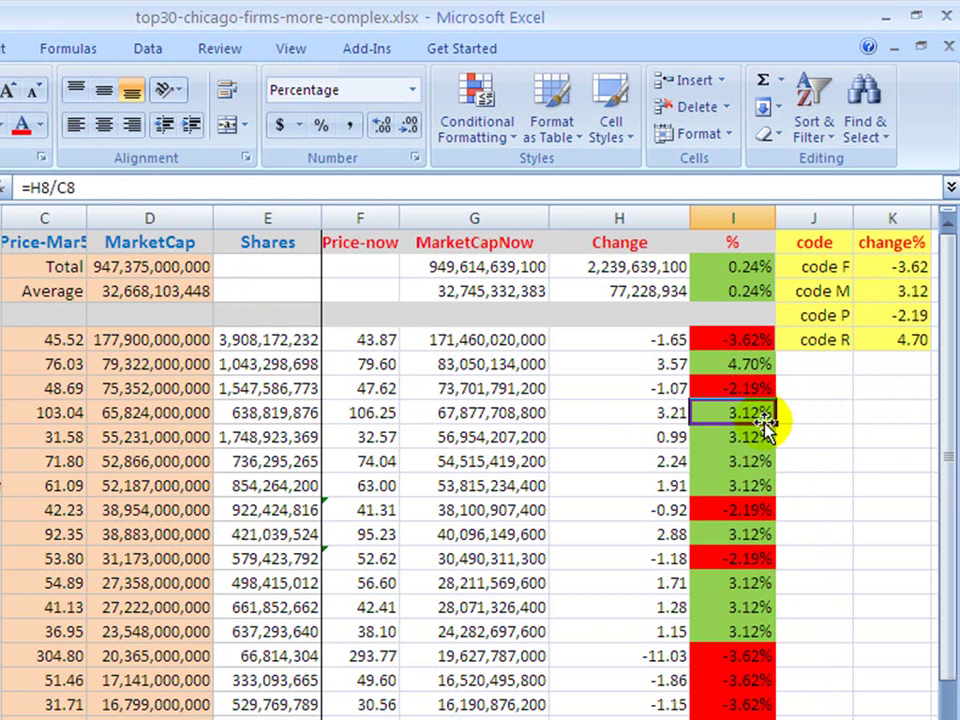
click(357, 412)
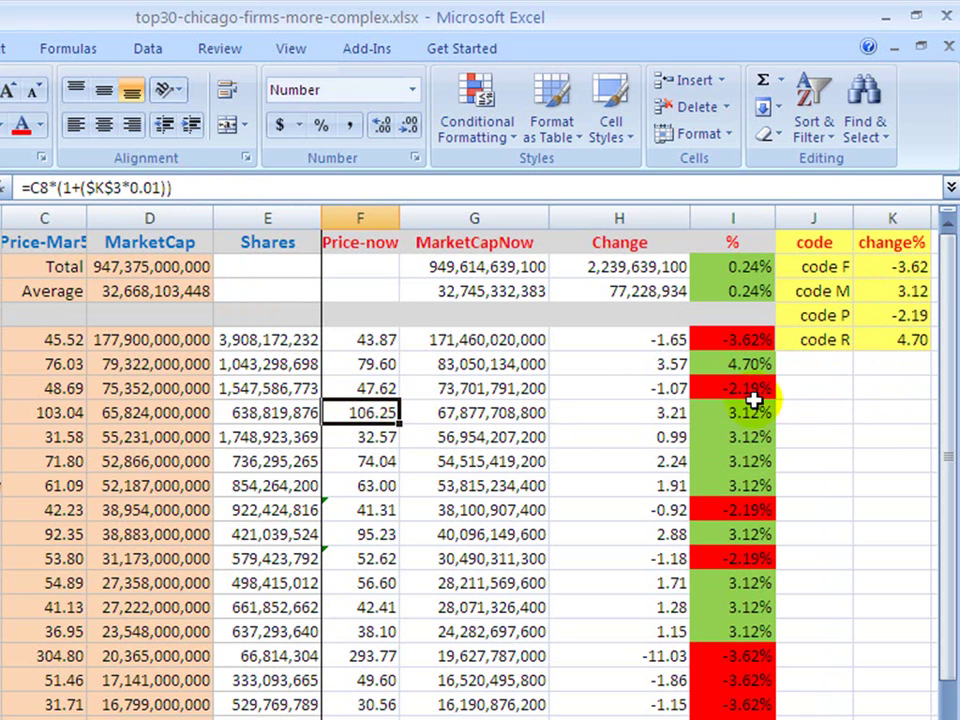
click(905, 316)
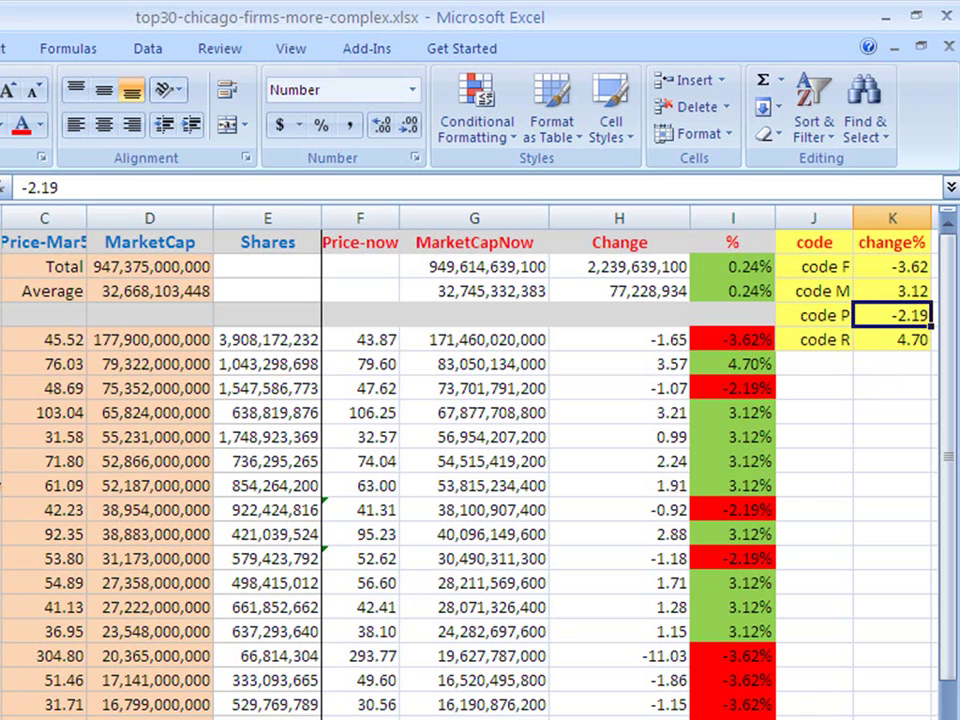
click(394, 559)
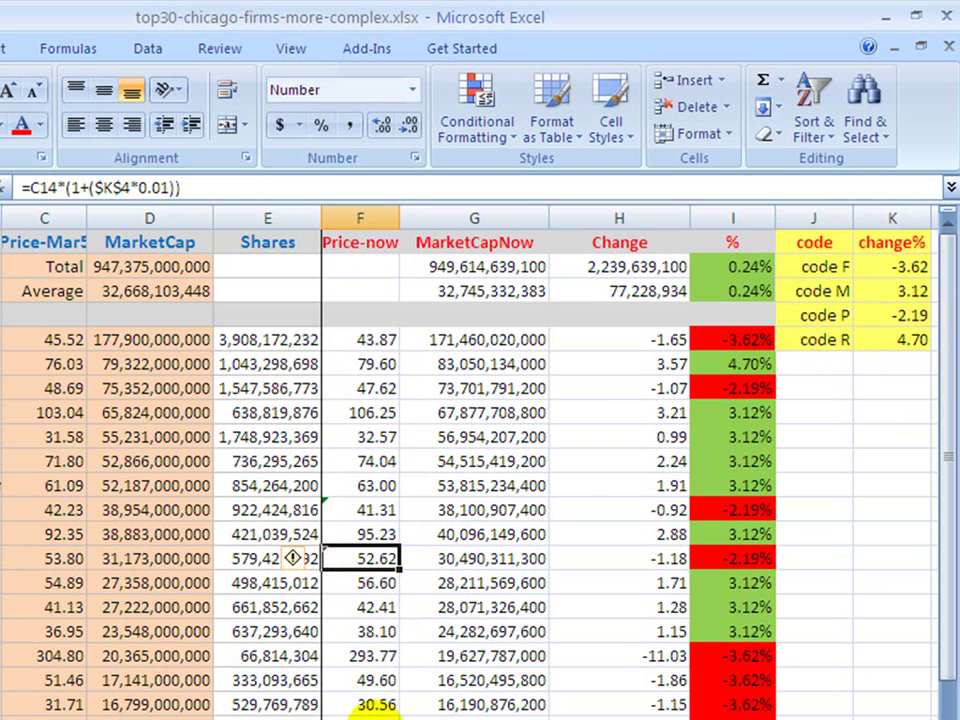
mouse_move(947, 436)
mouse_down()
mouse_move(955, 565)
mouse_move(943, 439)
mouse_up()
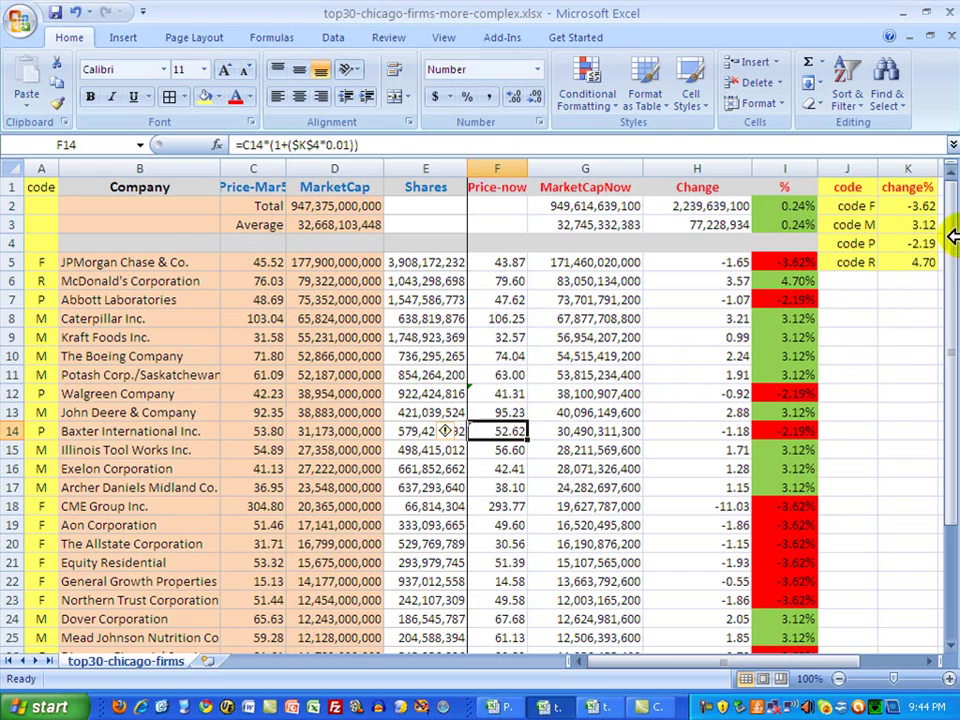
drag(953, 343, 954, 317)
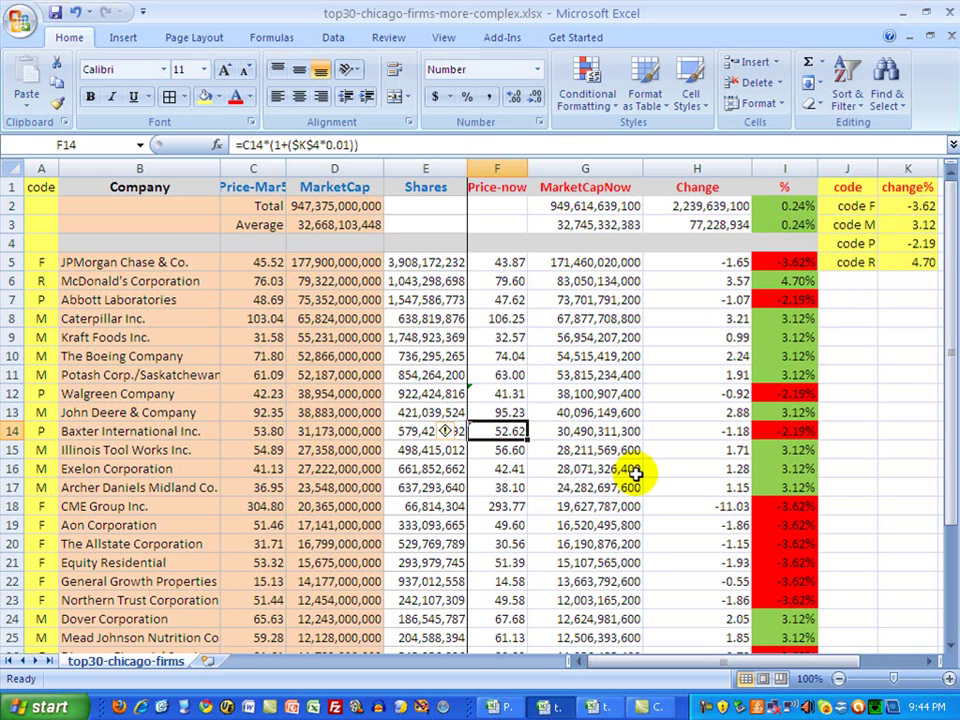
click(888, 367)
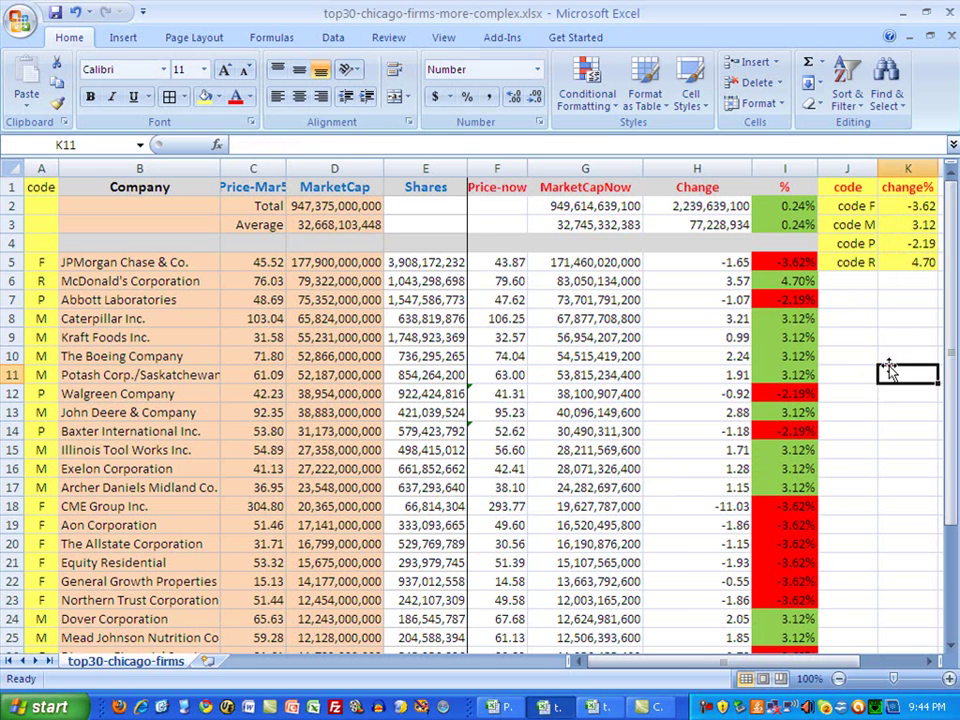
Set the code F change percentage in cell K2 to -2.5.
click(914, 206)
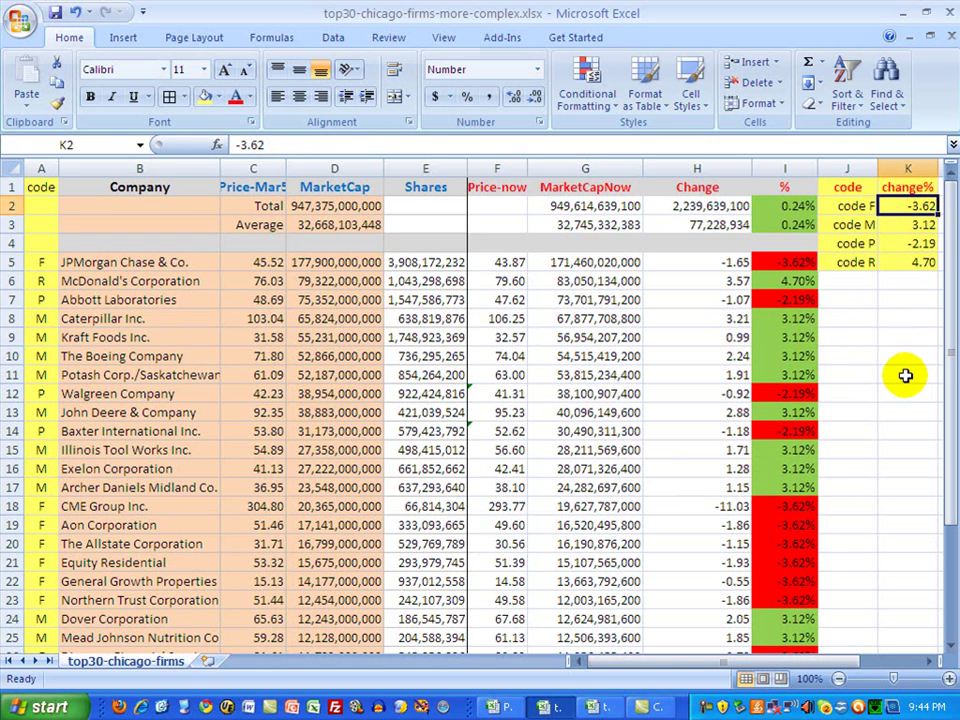
text(-2.5)
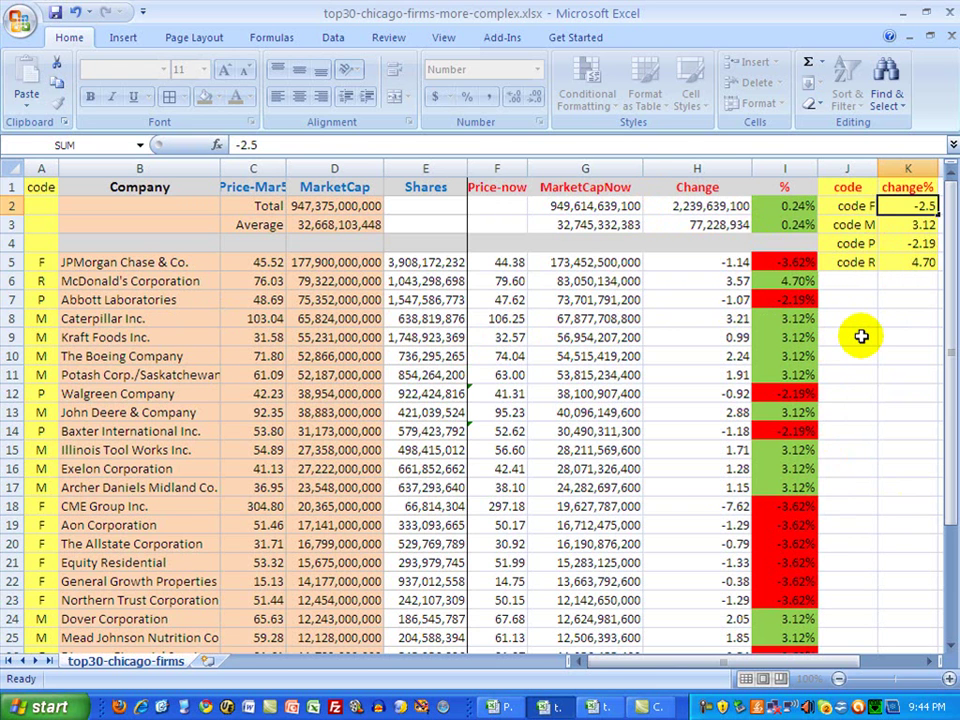
key(Return)
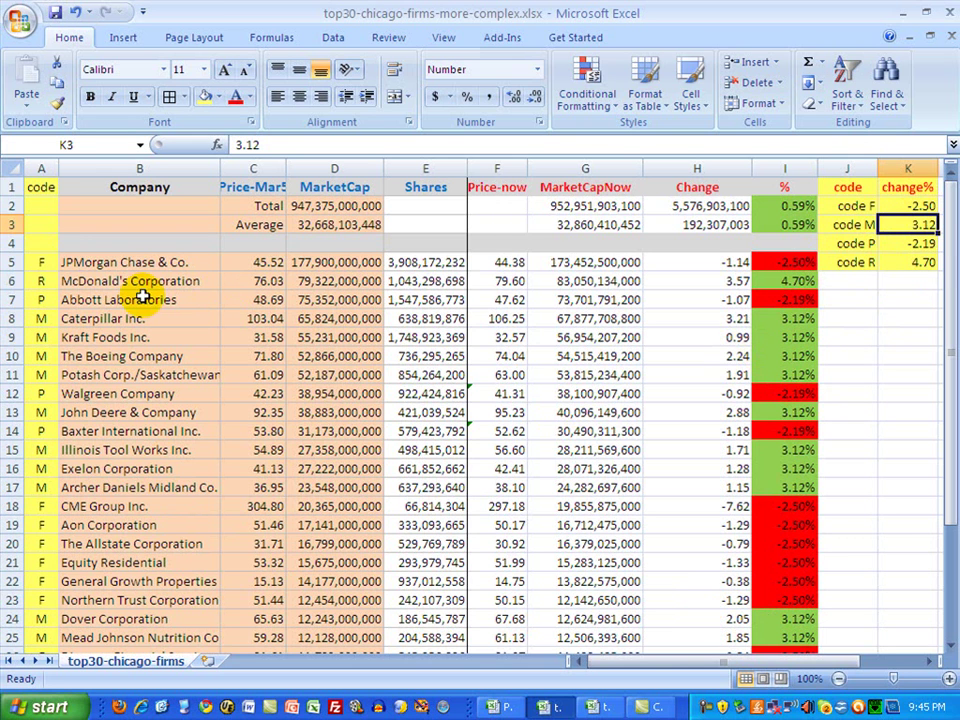
Inspect the code P and code R change percentages and McDonald's Price-now formula in F6.
click(922, 245)
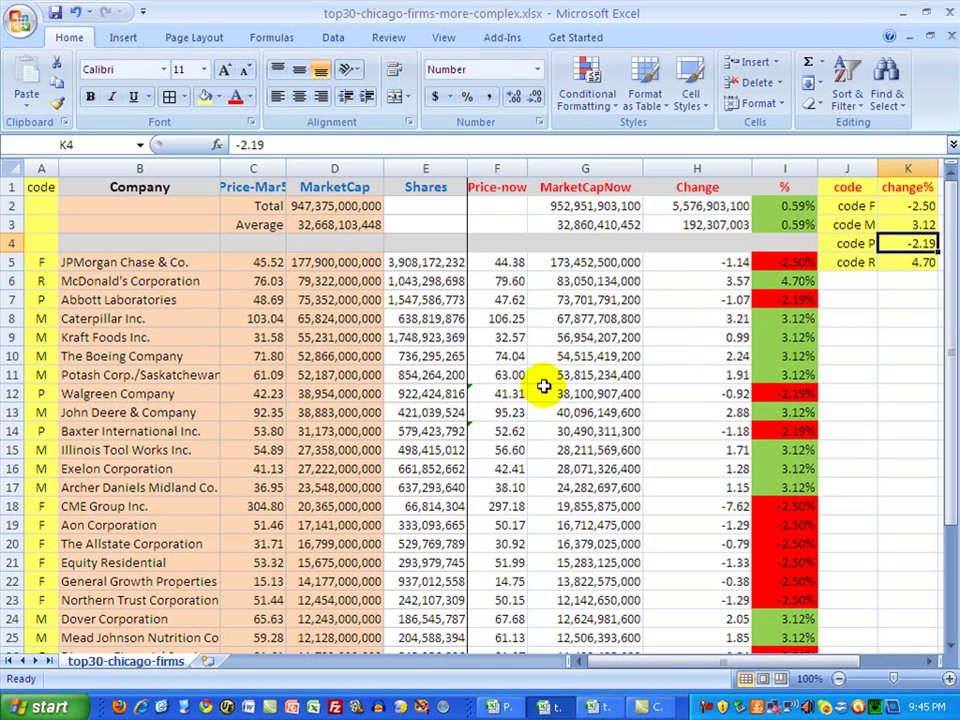
click(919, 262)
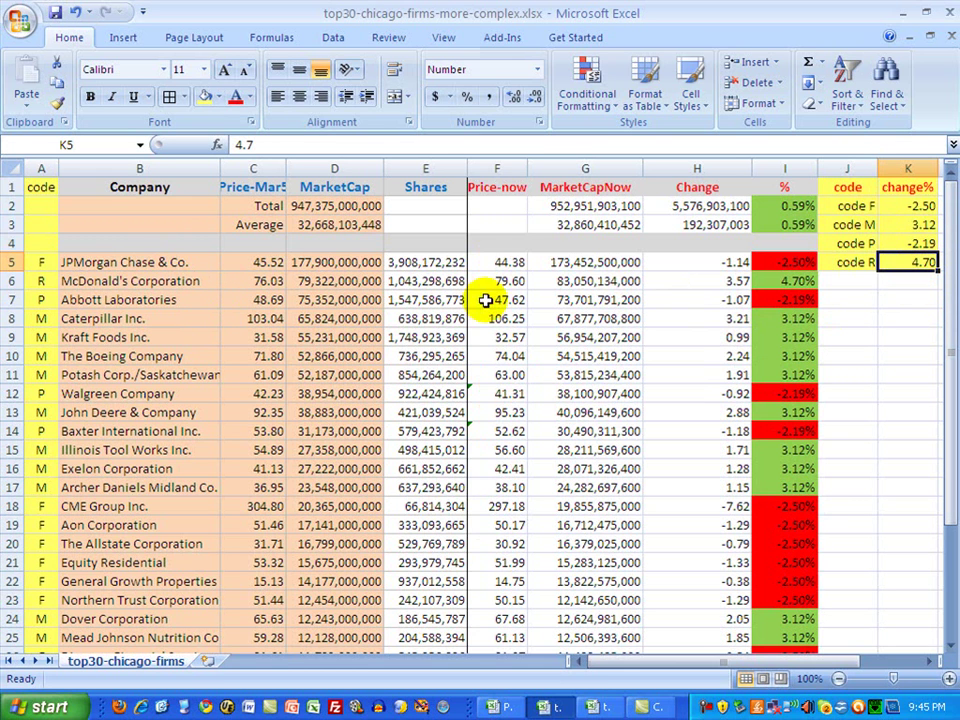
click(262, 284)
click(497, 280)
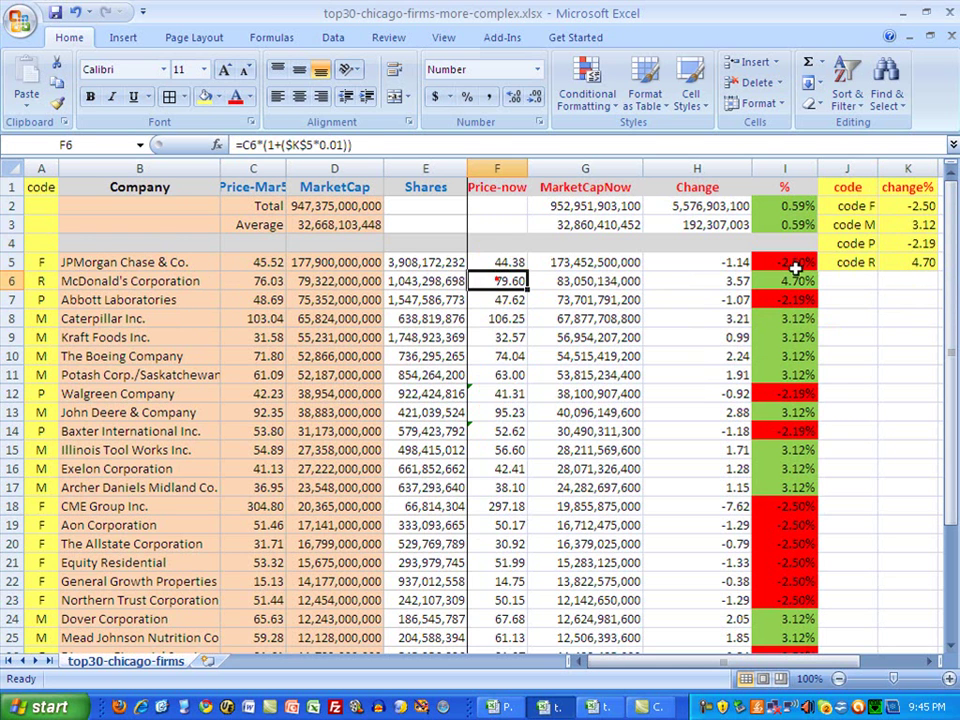
Review the companies with code R, and set the code R change percentage in cell K5 to -1.0.
click(926, 262)
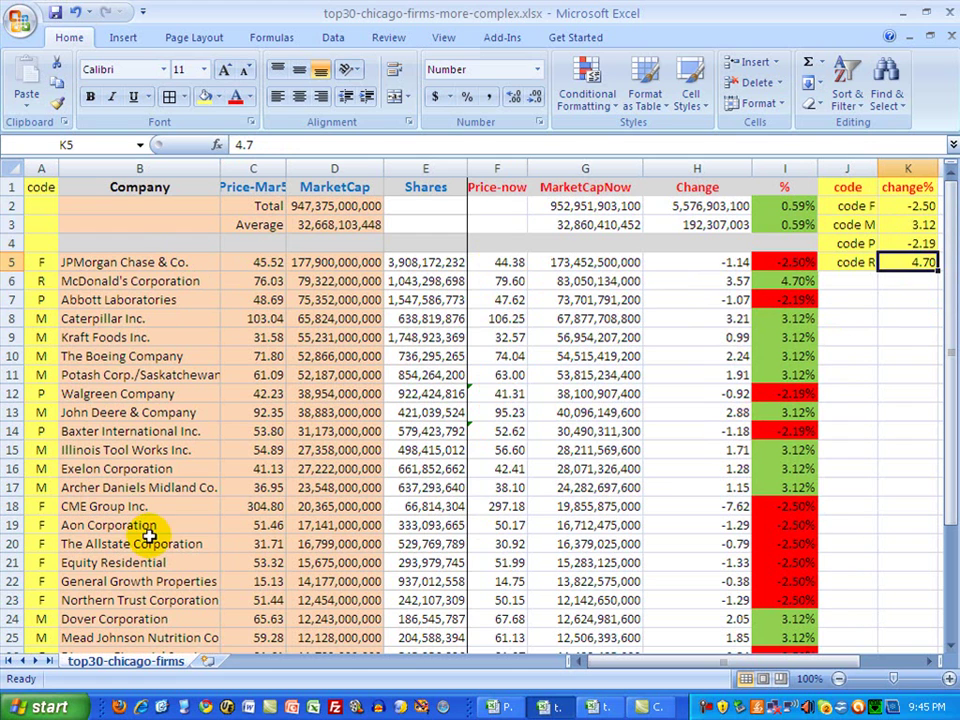
scroll(100, 562, down, 3)
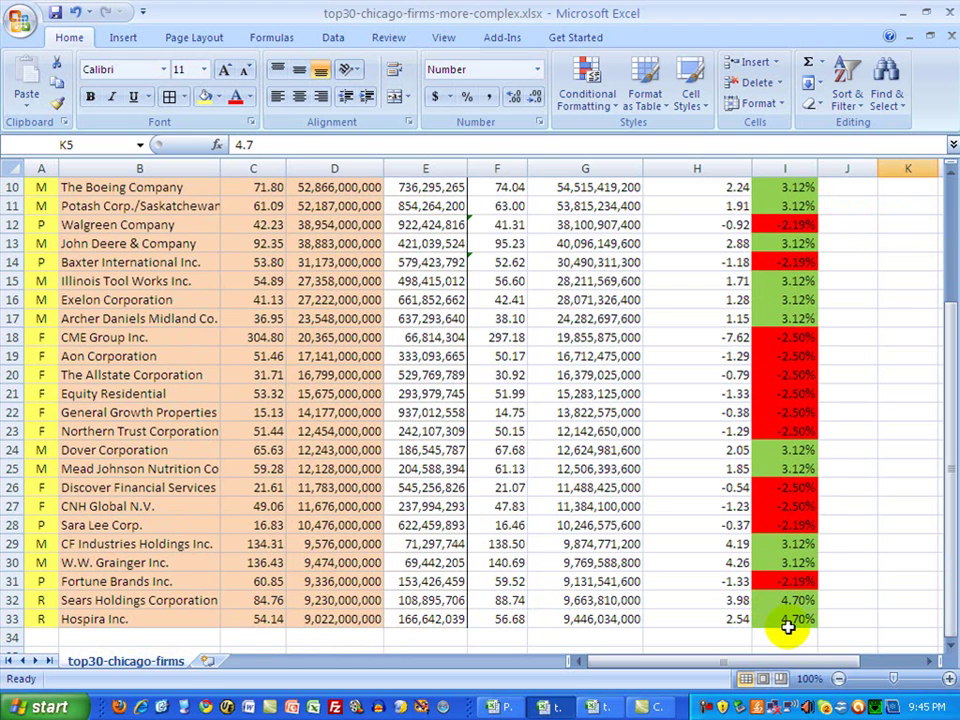
drag(952, 364, 952, 340)
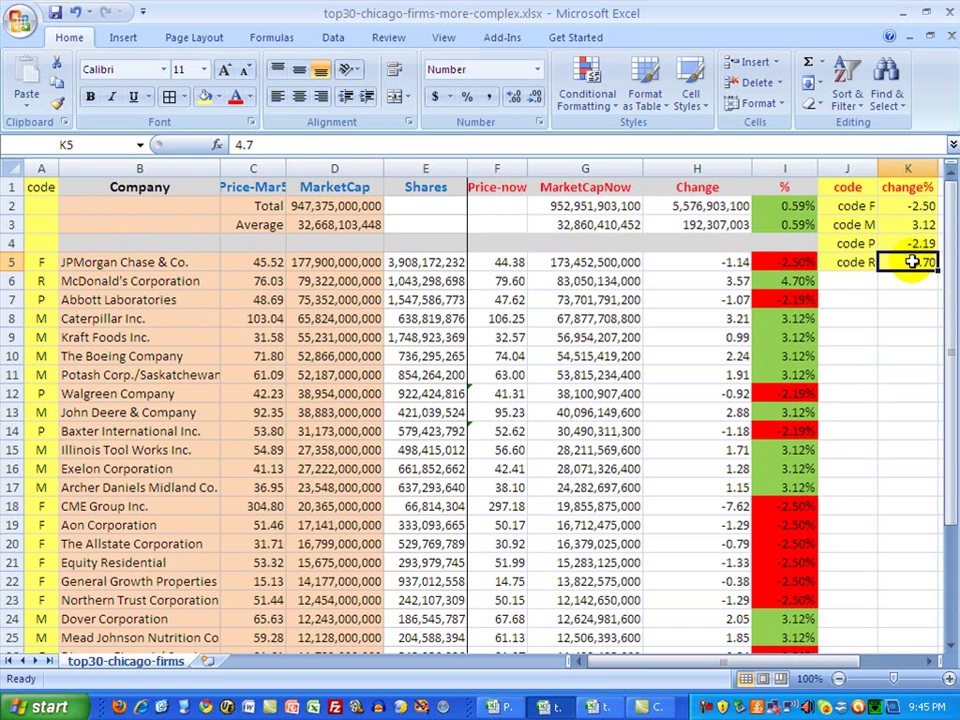
text(-)
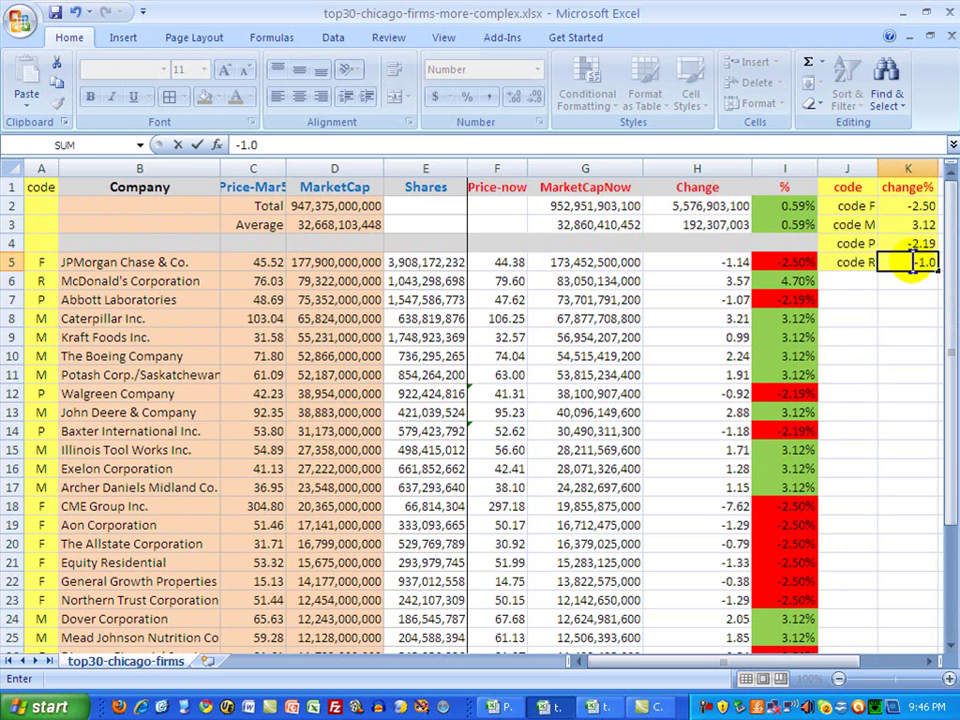
text(1.0)
key(Return)
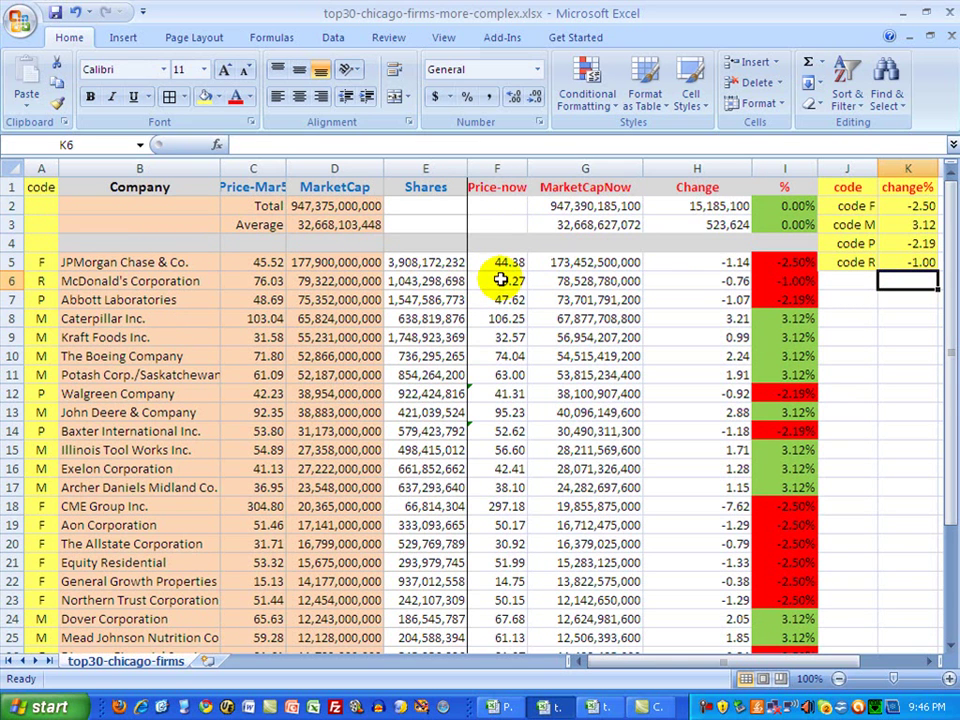
drag(949, 392, 948, 420)
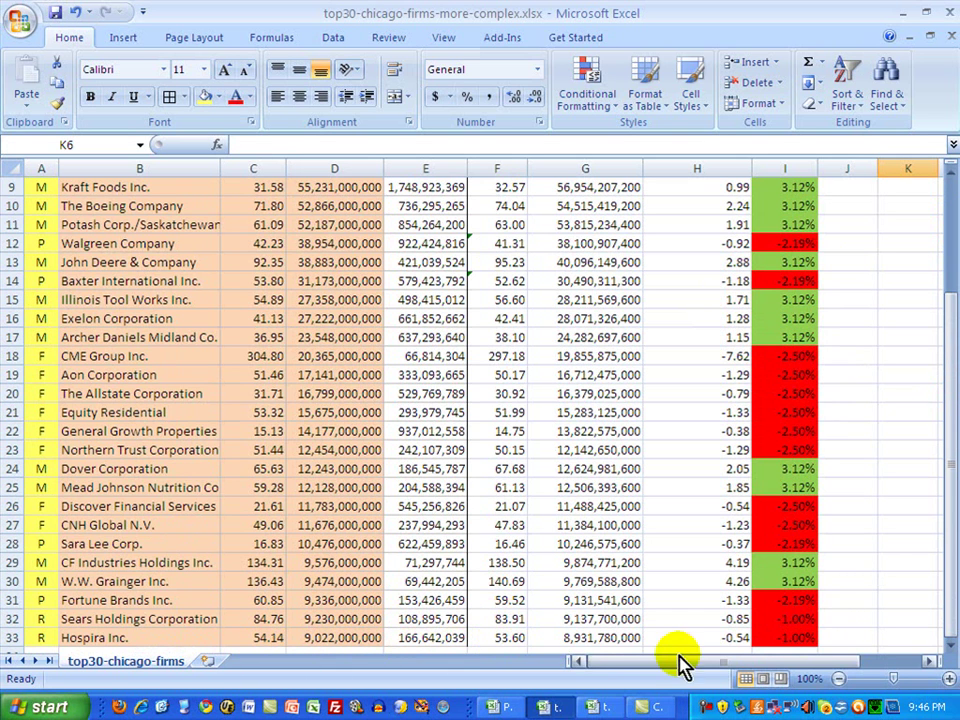
drag(950, 600, 950, 430)
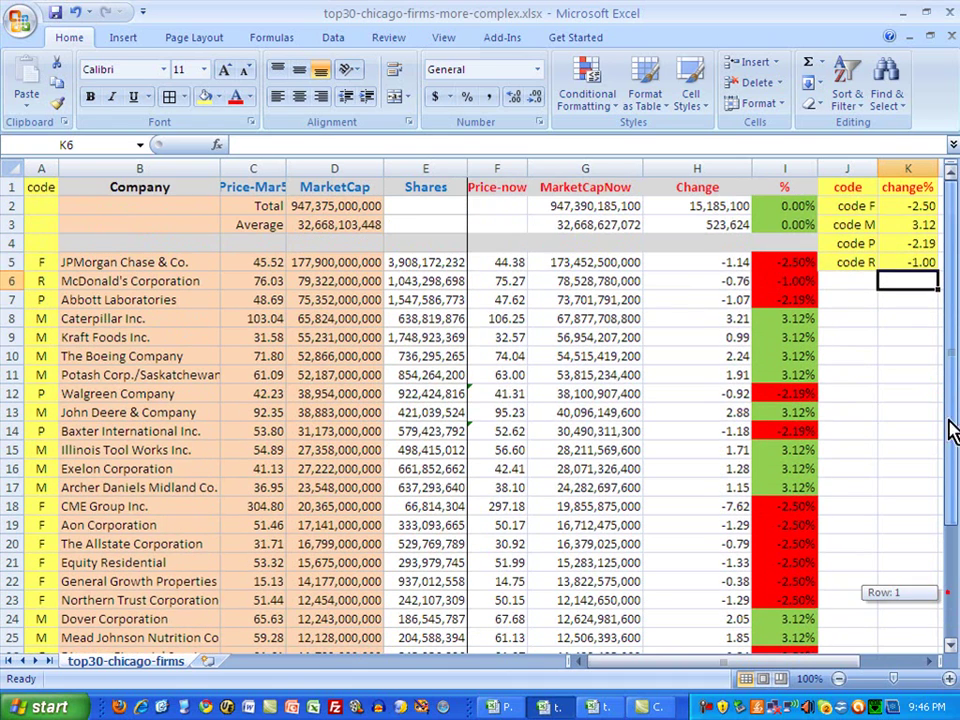
click(899, 334)
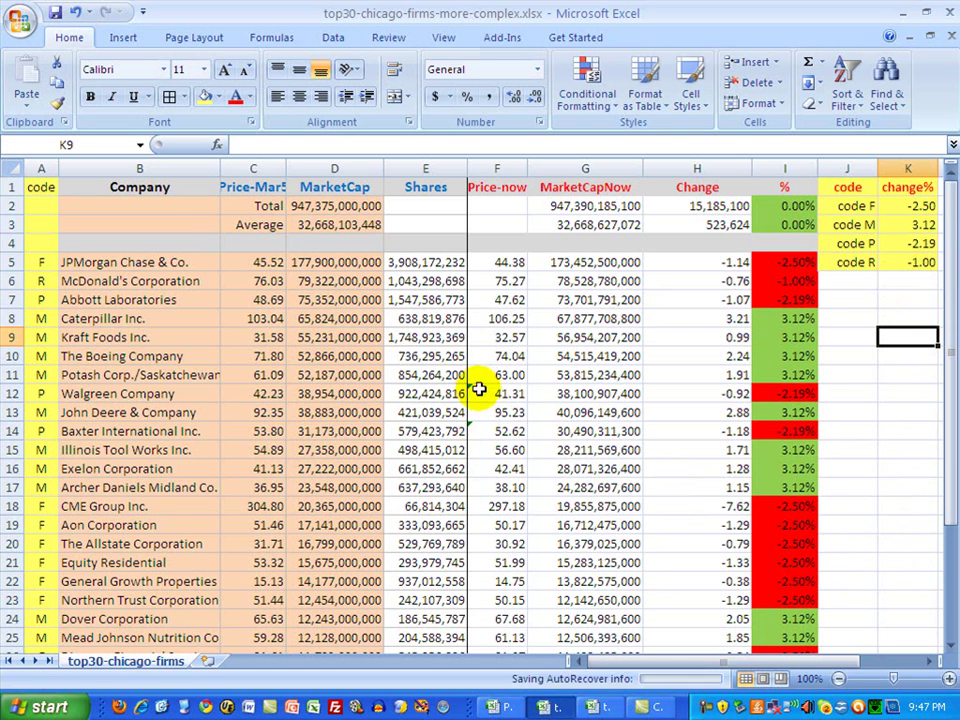
Ignore the inconsistent-formula errors flagged on the Price-now cells of Walgreen (F12) and Baxter International (F14).
click(510, 393)
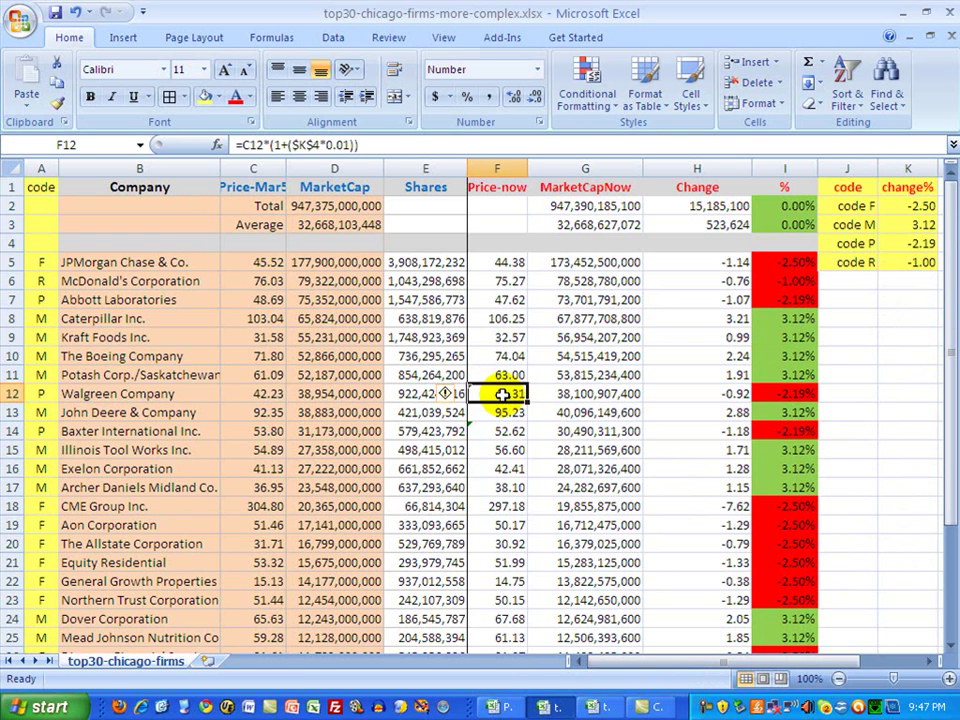
mouse_move(450, 398)
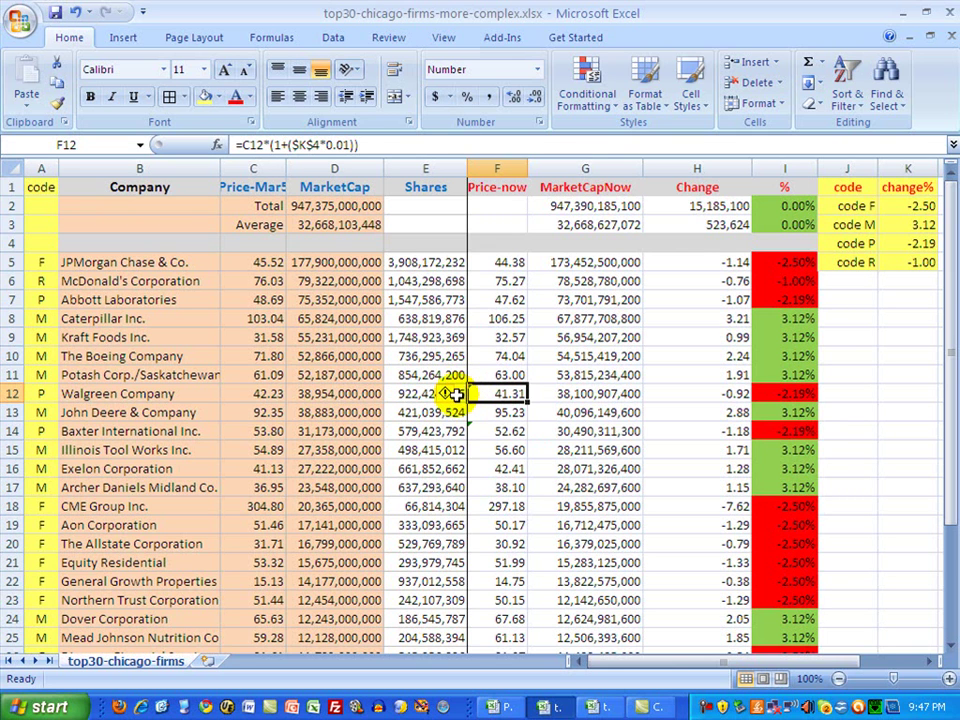
click(464, 395)
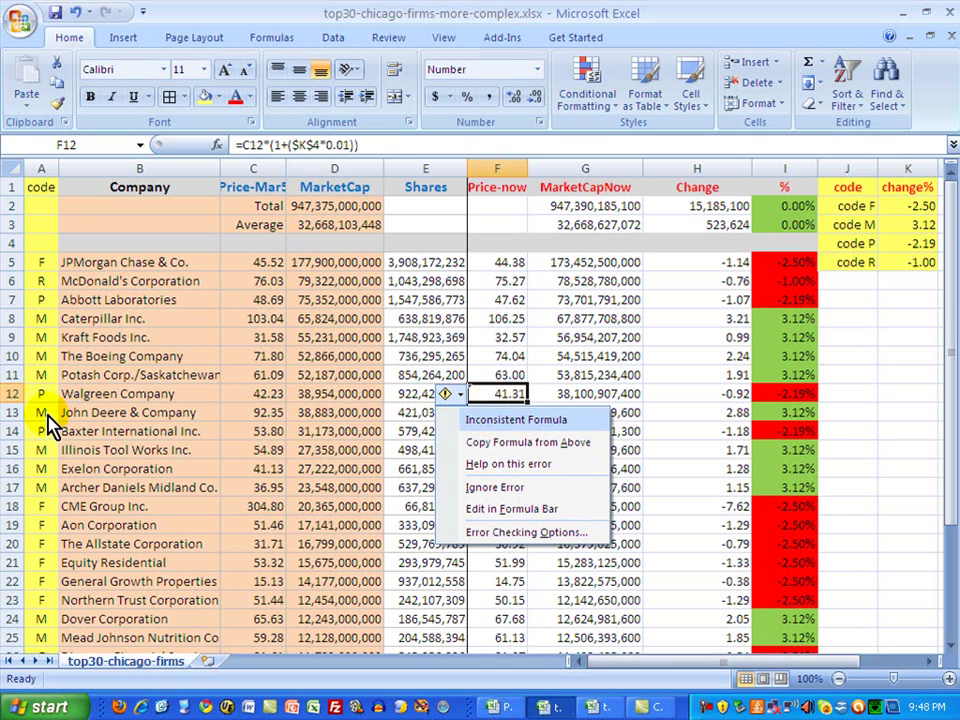
click(515, 487)
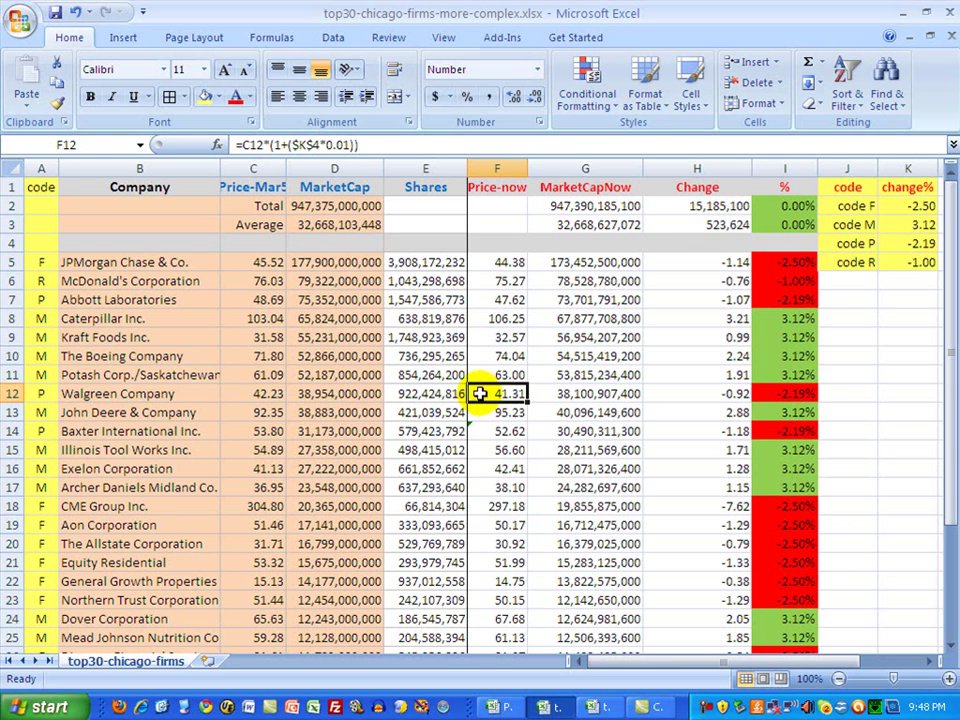
click(498, 430)
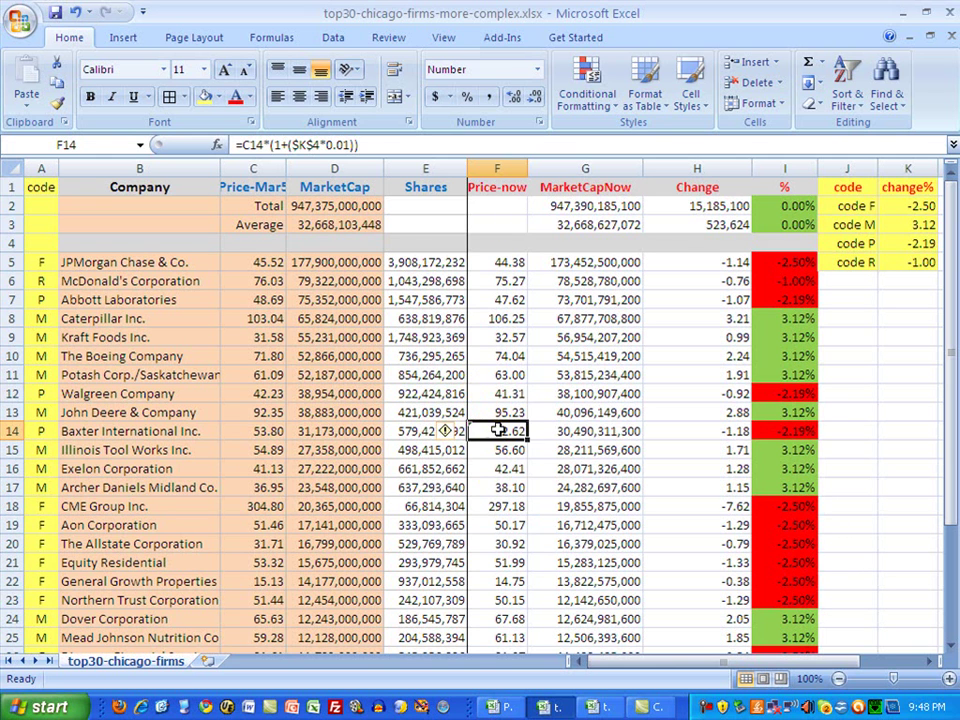
click(461, 432)
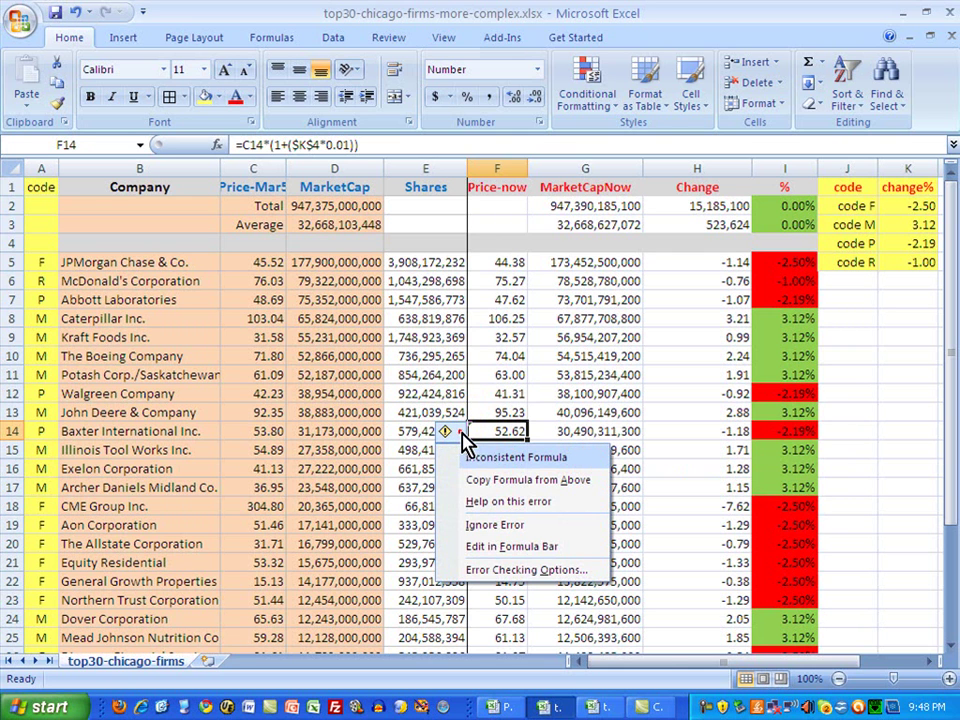
click(497, 525)
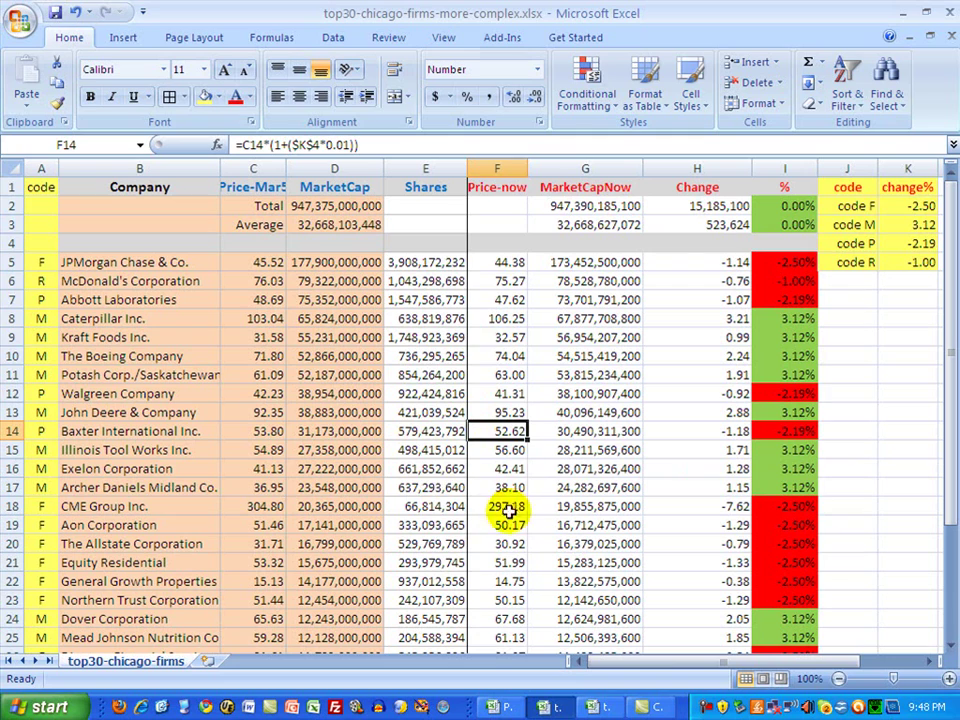
Look over the Price-now column, the code F change percentage in K2, and JPMorgan Chase's Price-now formula in F5.
drag(951, 294, 946, 279)
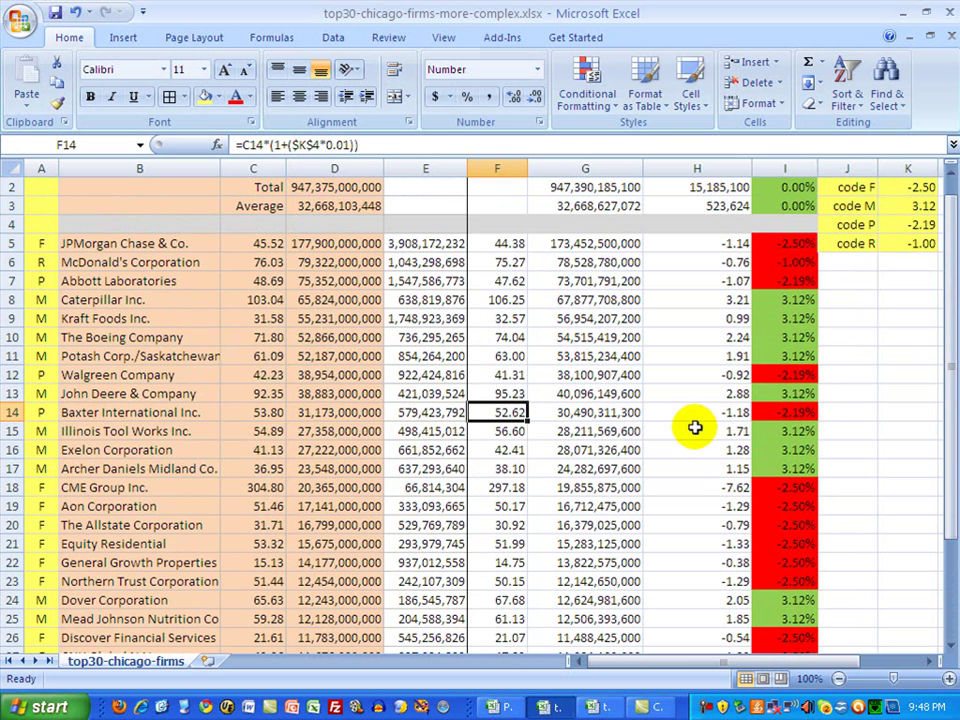
drag(948, 360, 950, 343)
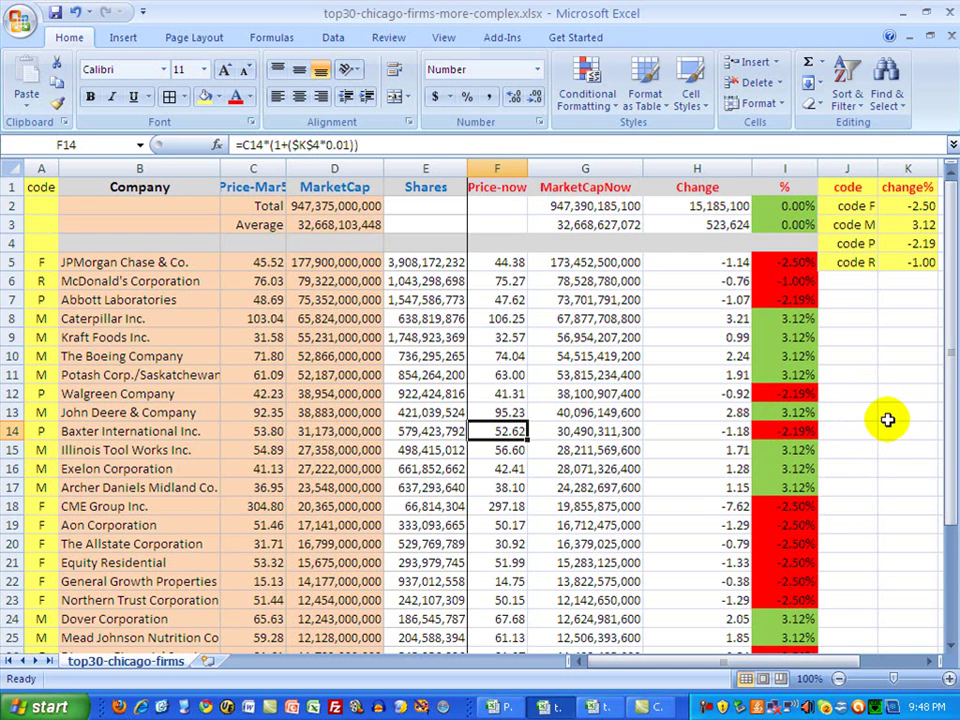
click(926, 210)
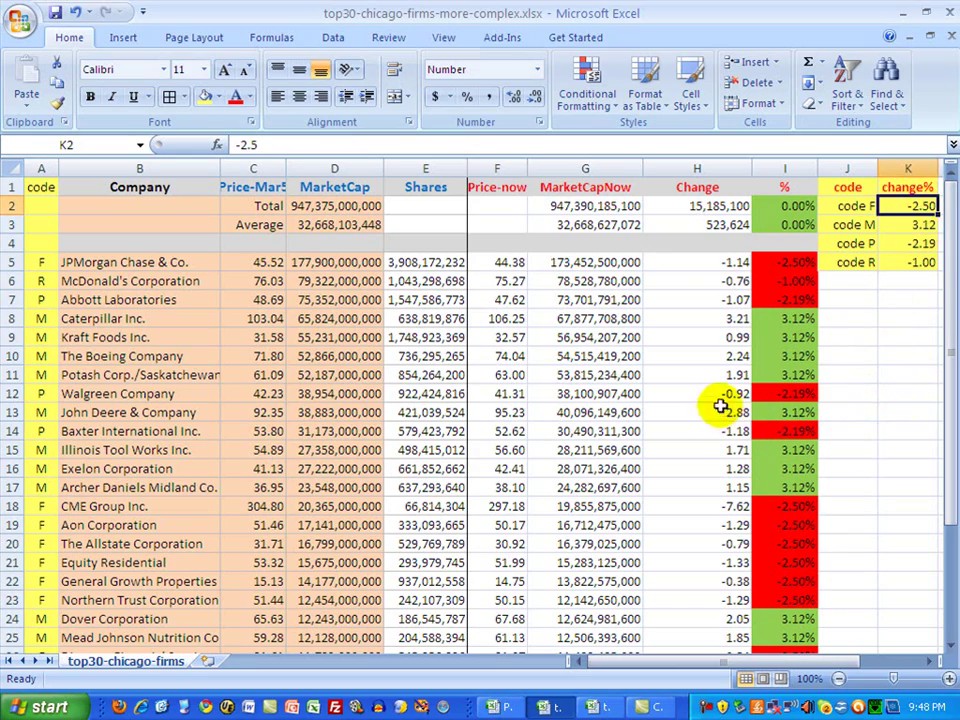
click(499, 263)
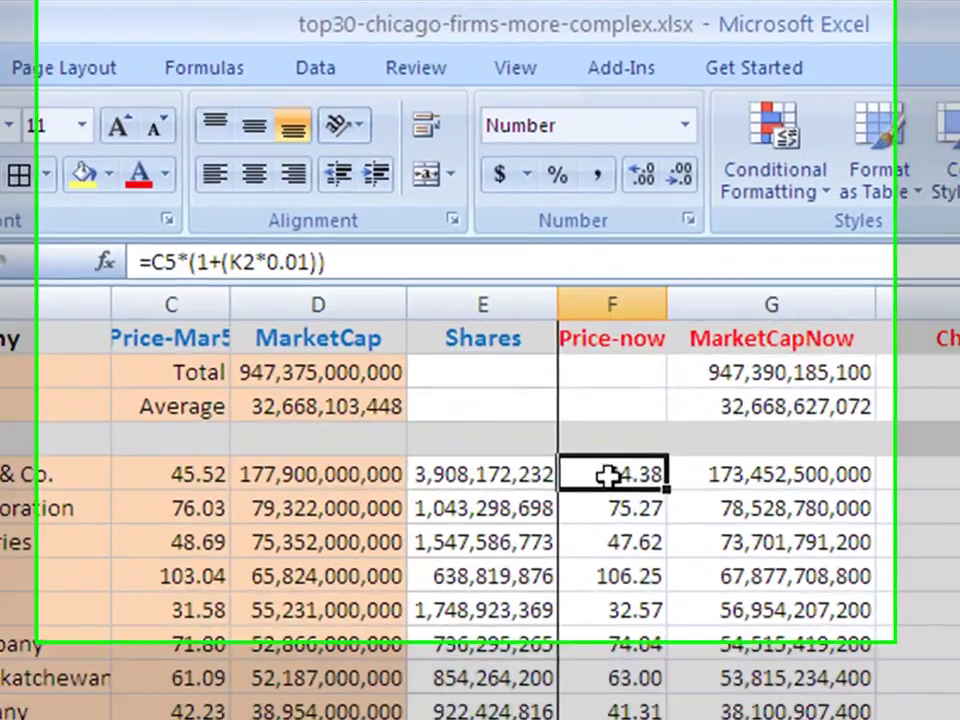
Examine the absolute reference $K$5 in McDonald's Price-now formula in F6.
click(643, 603)
click(640, 569)
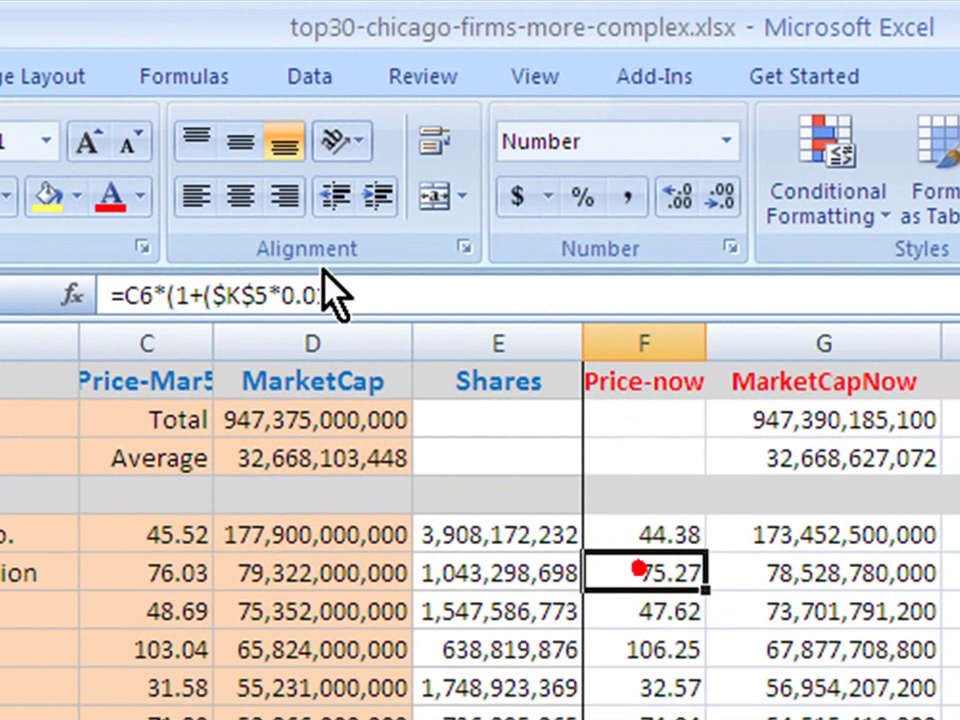
drag(360, 290, 213, 298)
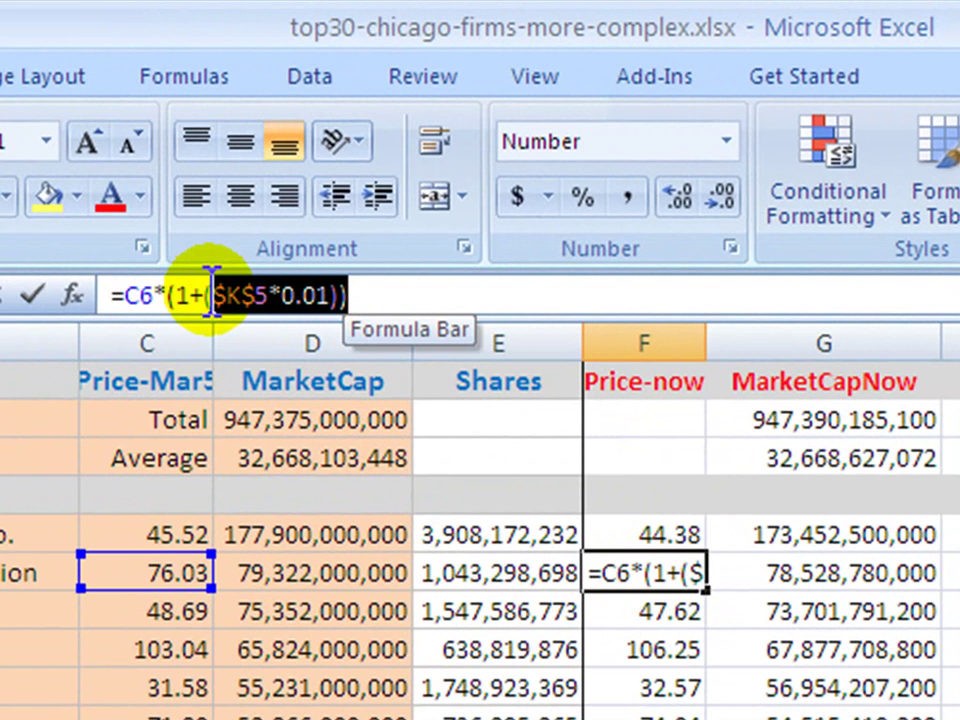
click(472, 293)
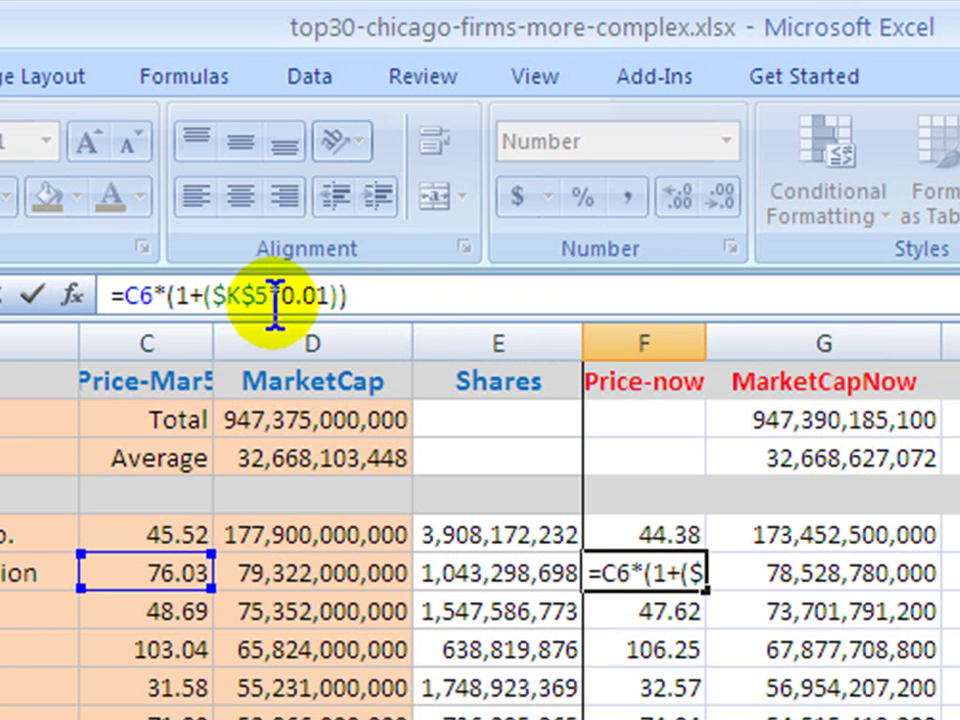
click(234, 294)
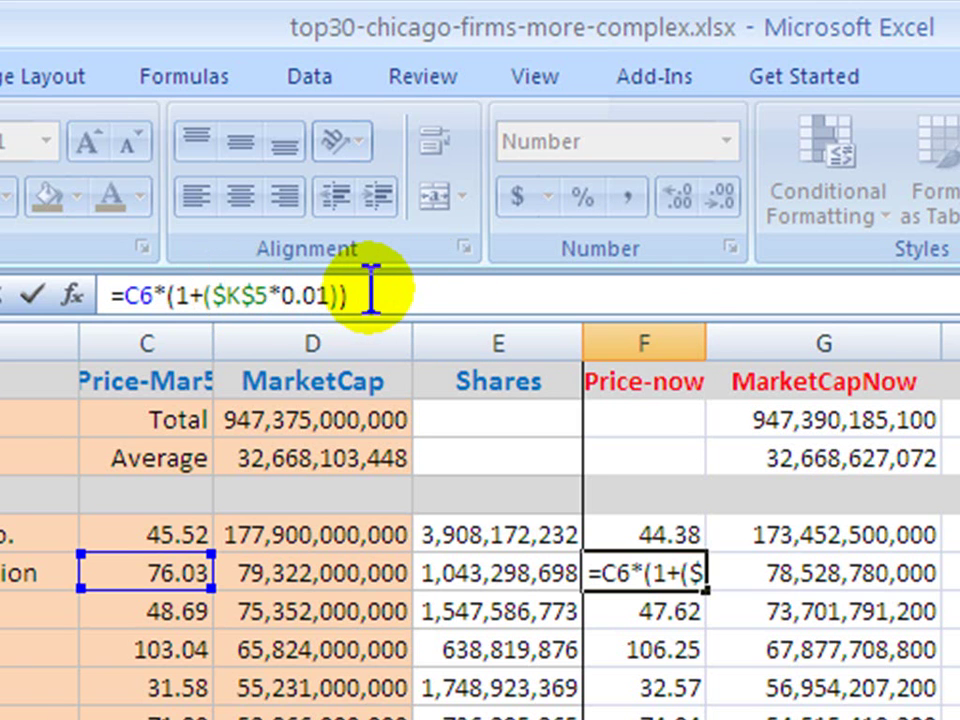
drag(268, 294, 212, 295)
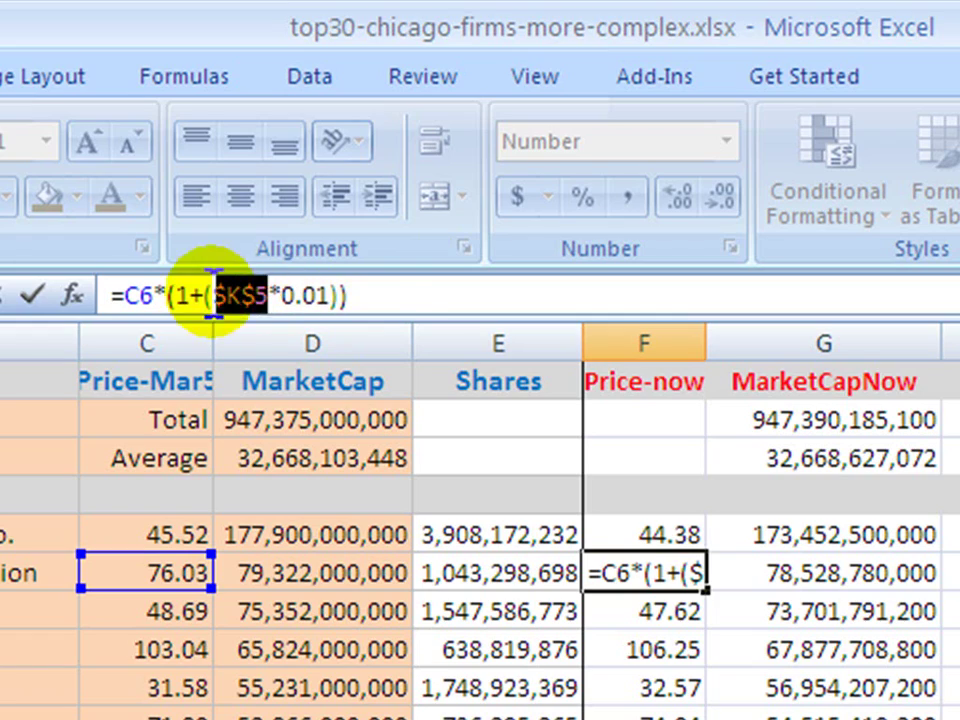
click(368, 293)
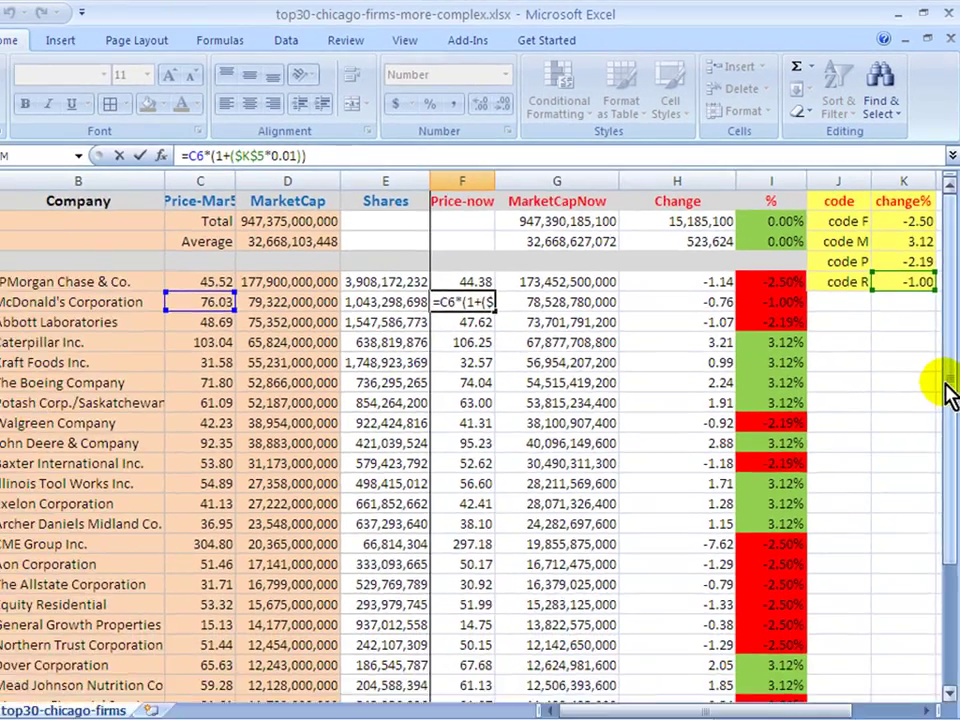
Examine the $K$5 reference in Sears Holdings' Price-now formula in F32 and the code R change cell it points to.
drag(948, 390, 944, 386)
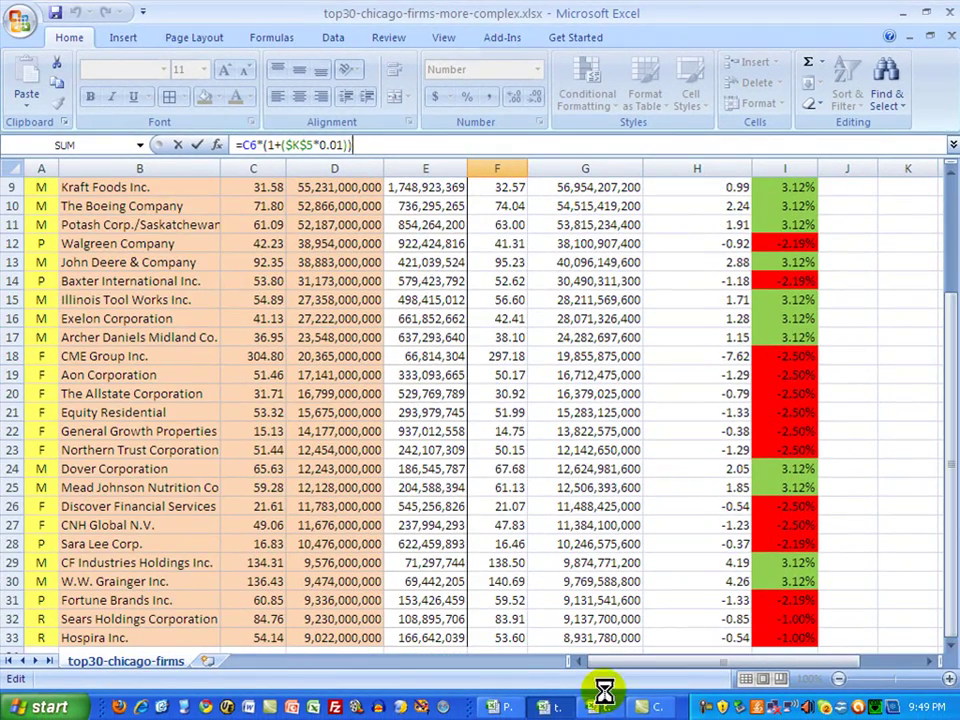
click(500, 618)
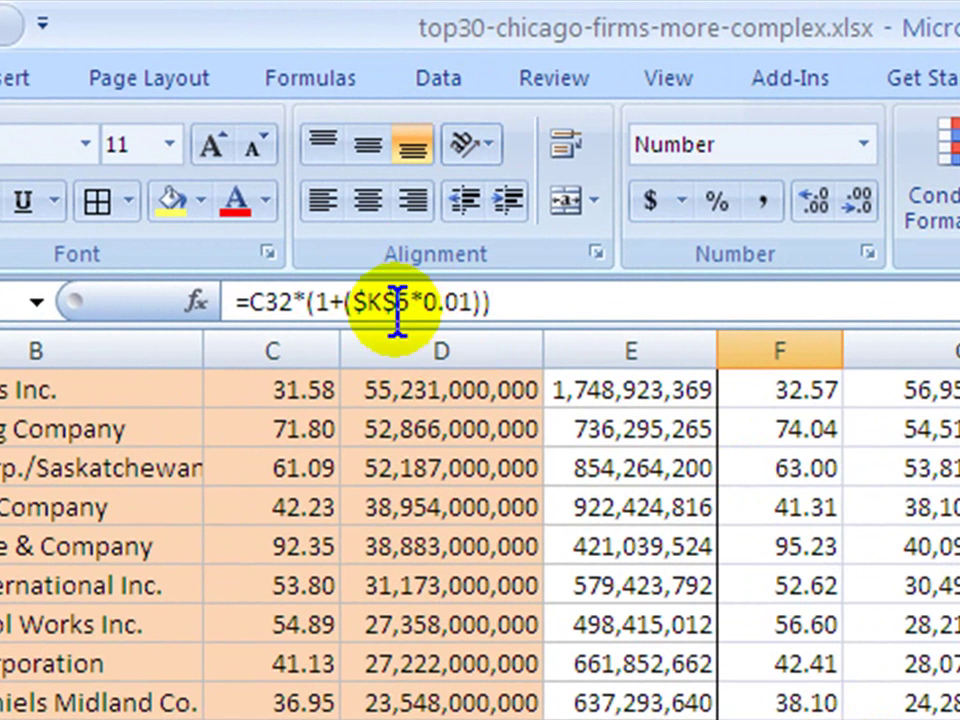
drag(396, 300, 386, 300)
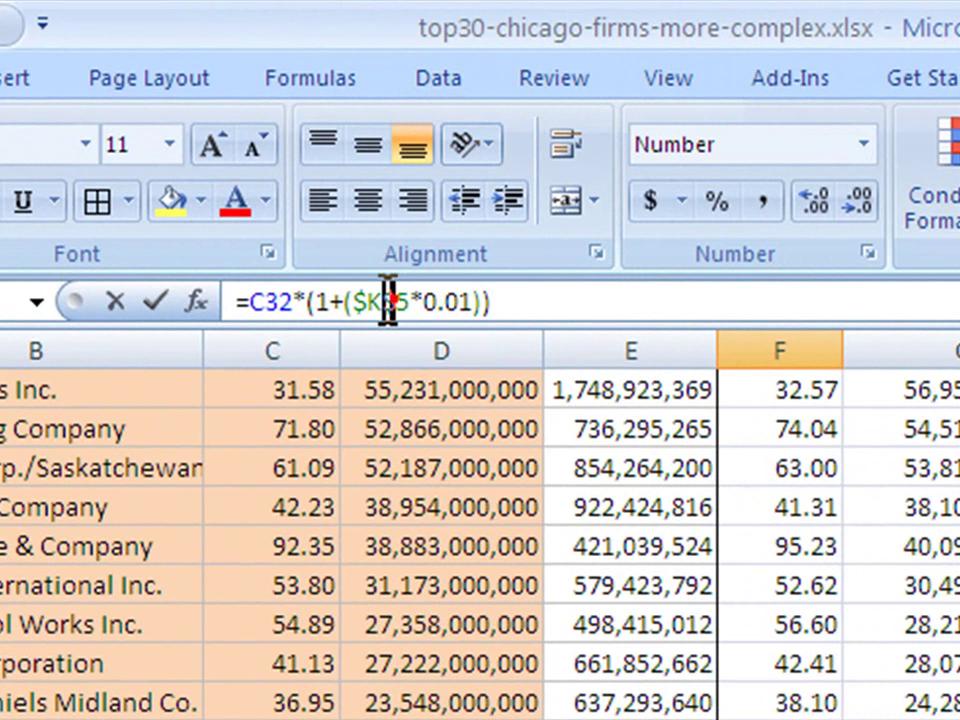
click(681, 300)
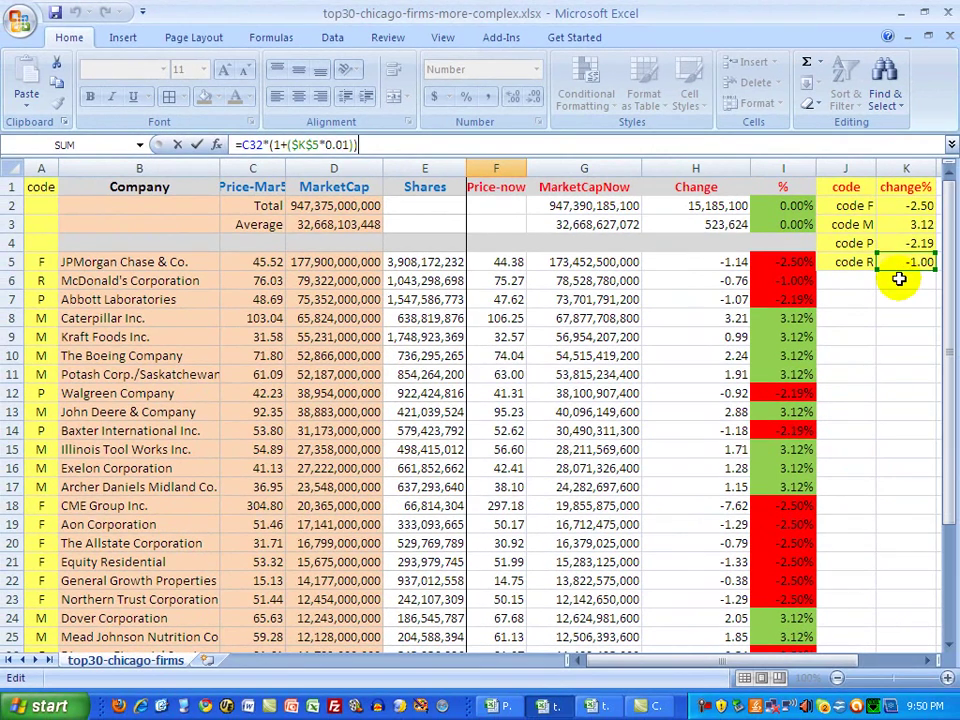
click(899, 280)
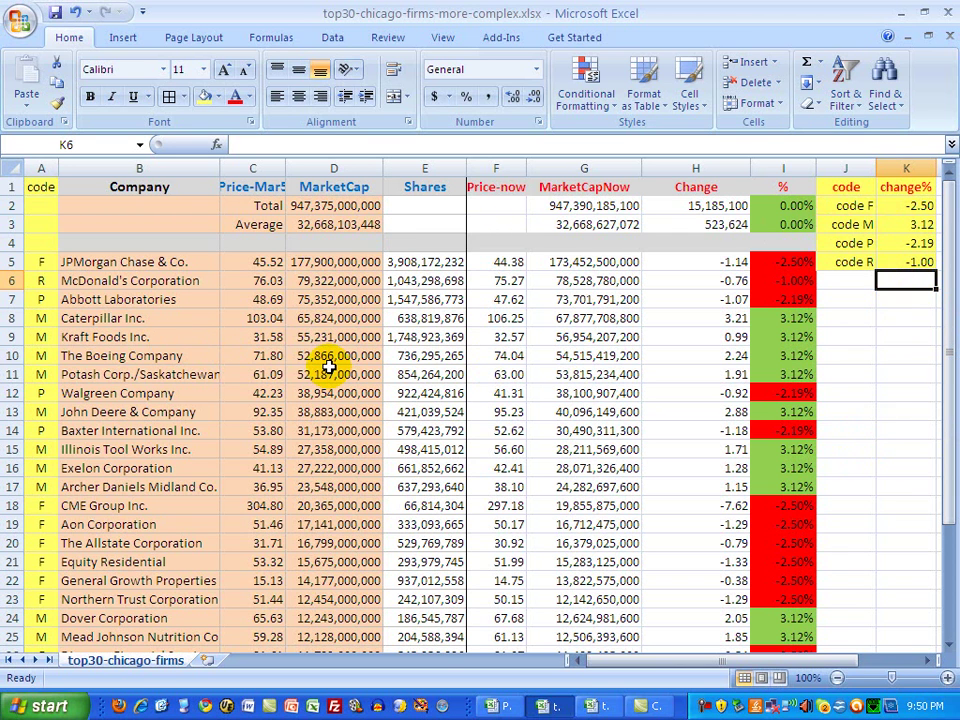
Select the entire worksheet and open the Sort dialog, moving it clear of the column headings.
click(17, 168)
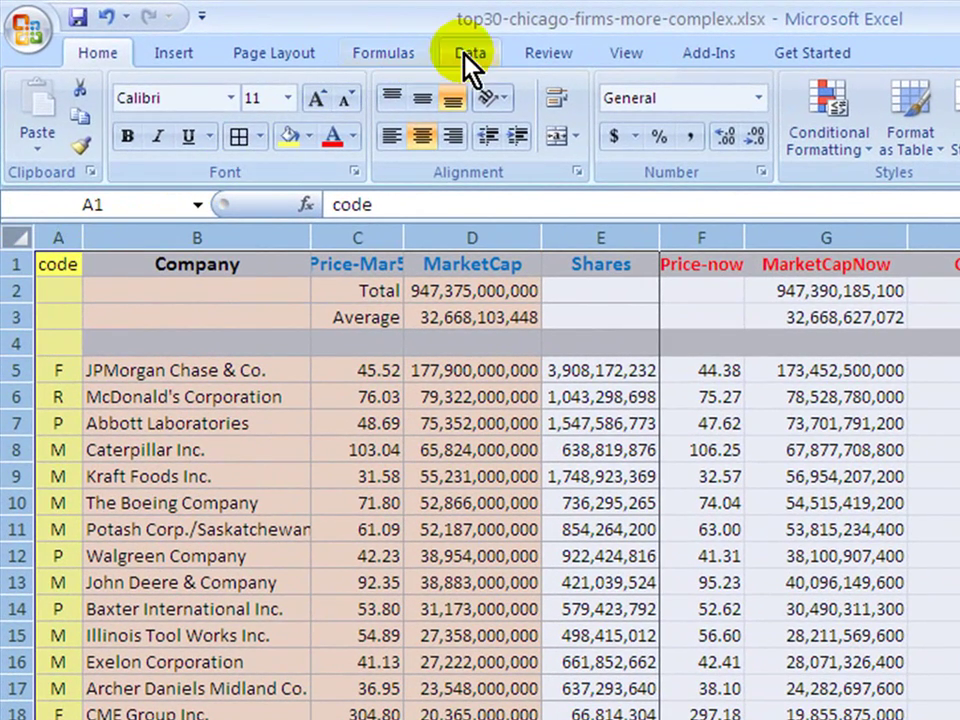
click(469, 55)
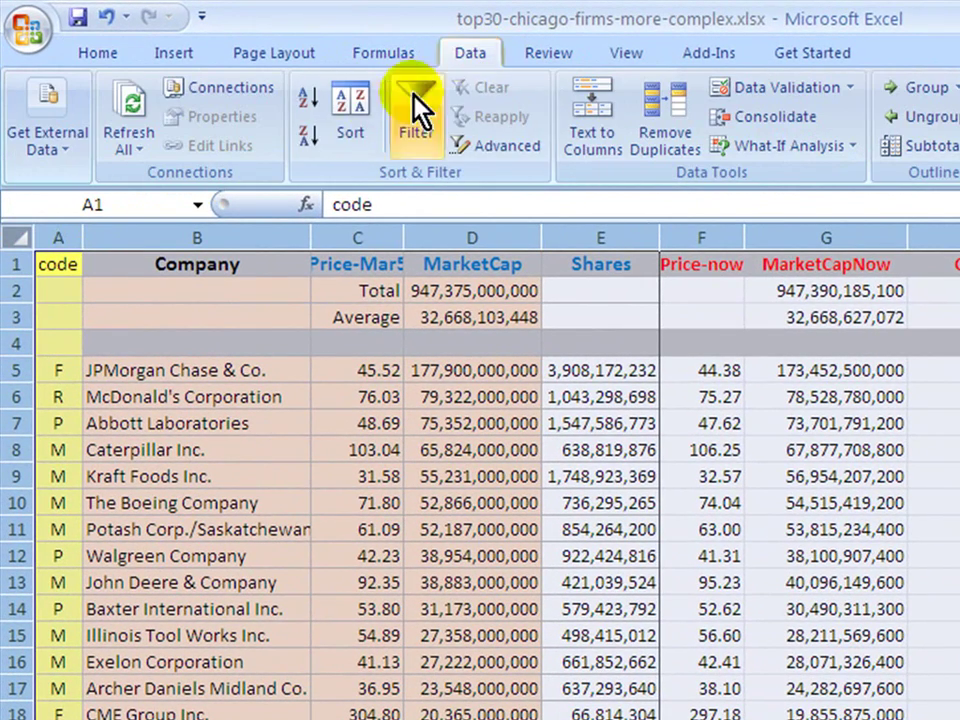
click(356, 126)
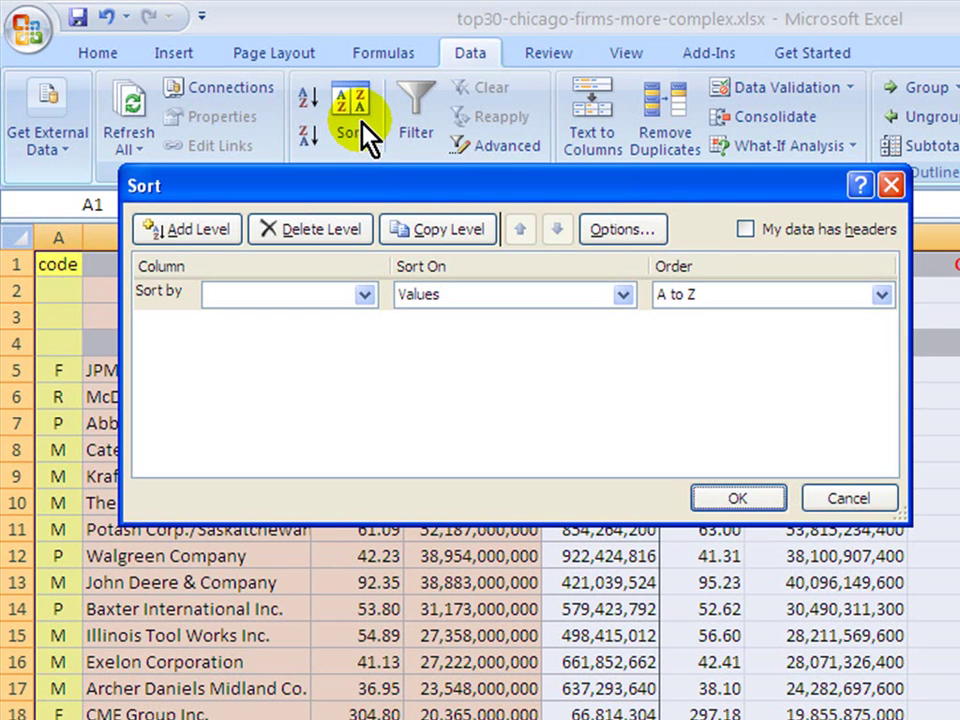
drag(562, 179, 562, 325)
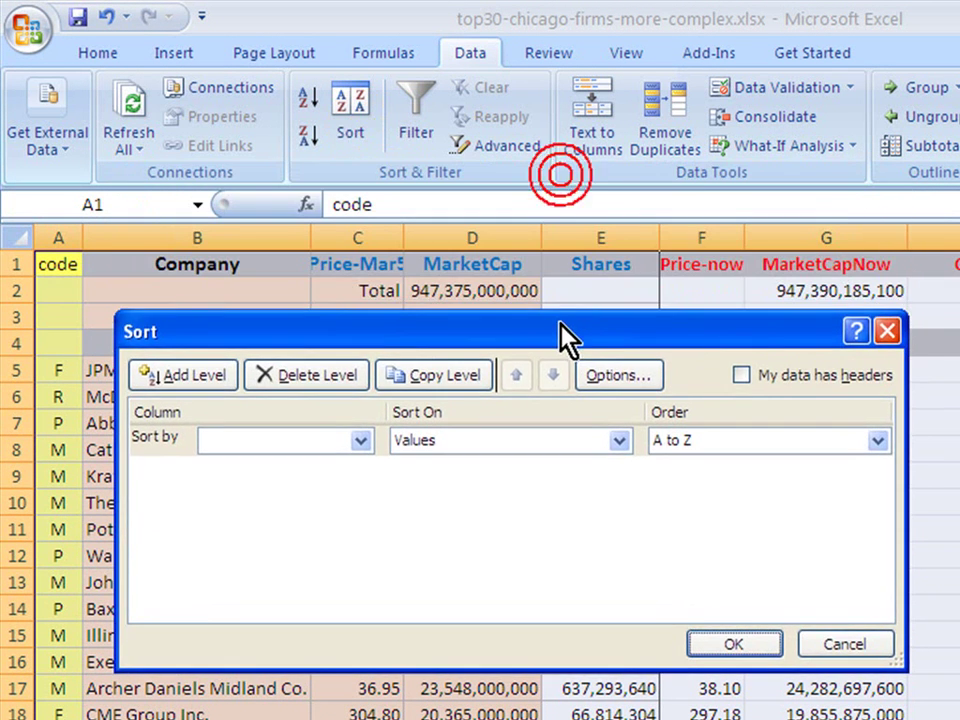
Compare the Sort by column choices with and without headers, and turn on the My data has headers option.
click(745, 377)
click(366, 441)
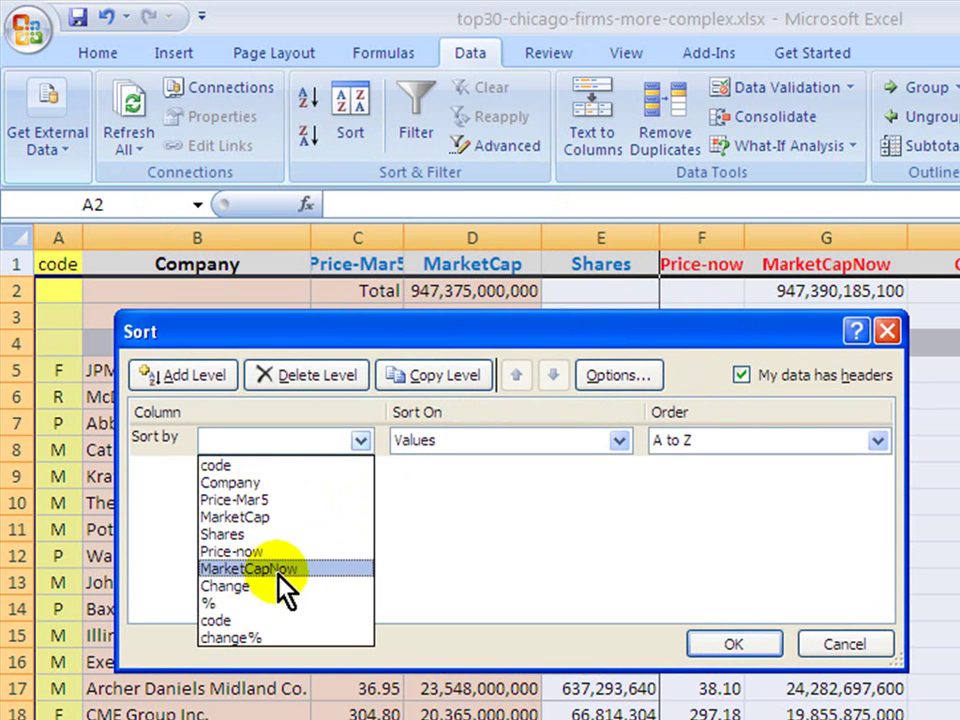
click(744, 376)
click(744, 376)
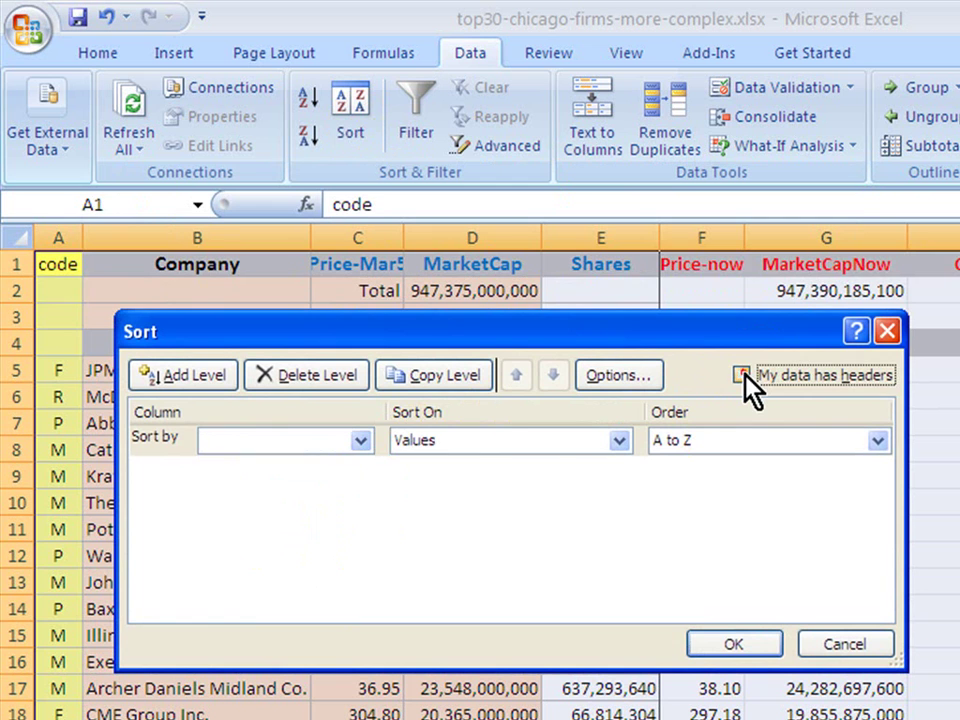
click(363, 441)
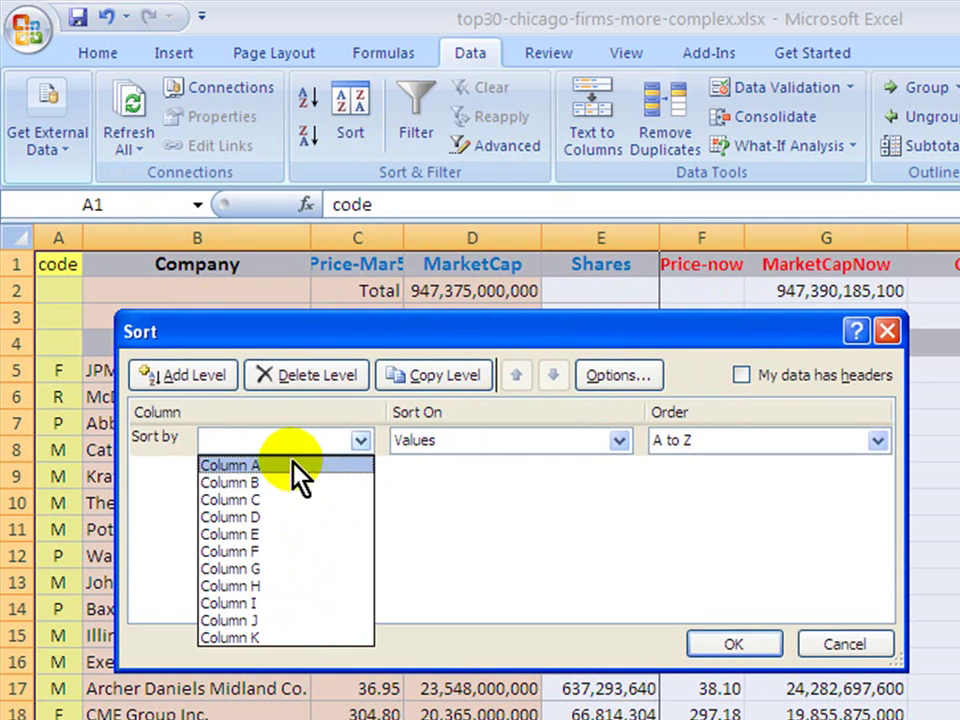
click(700, 381)
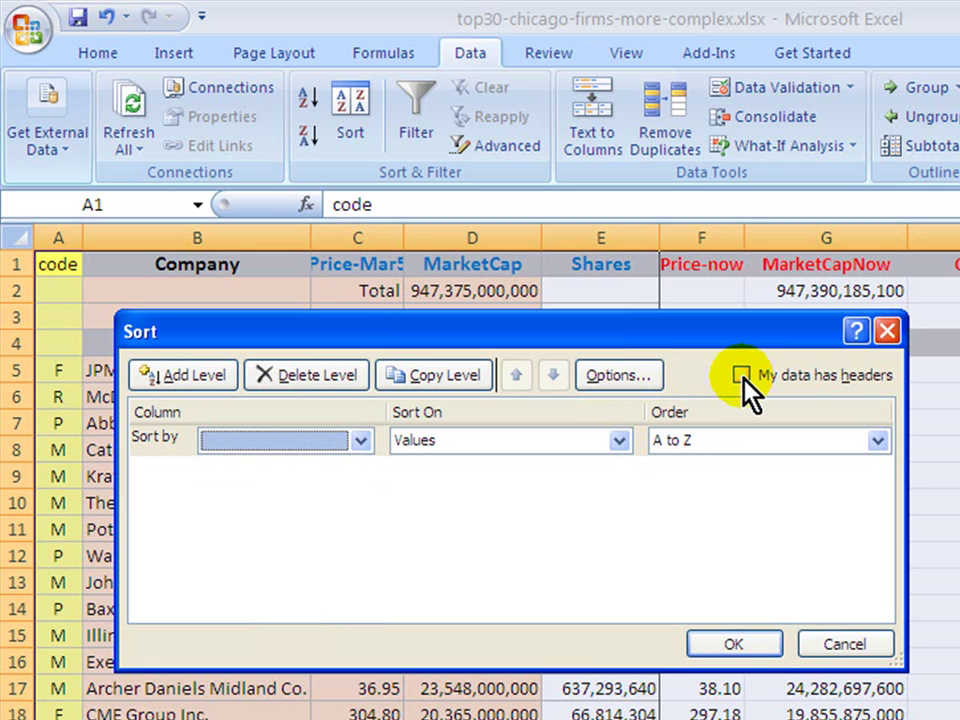
click(743, 375)
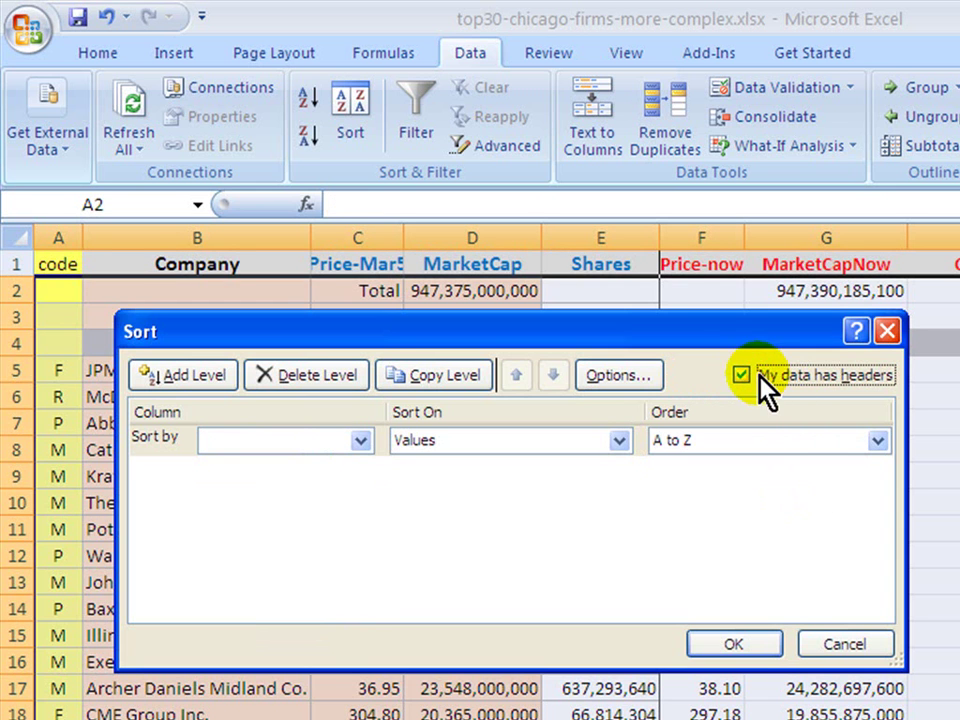
drag(643, 332, 711, 484)
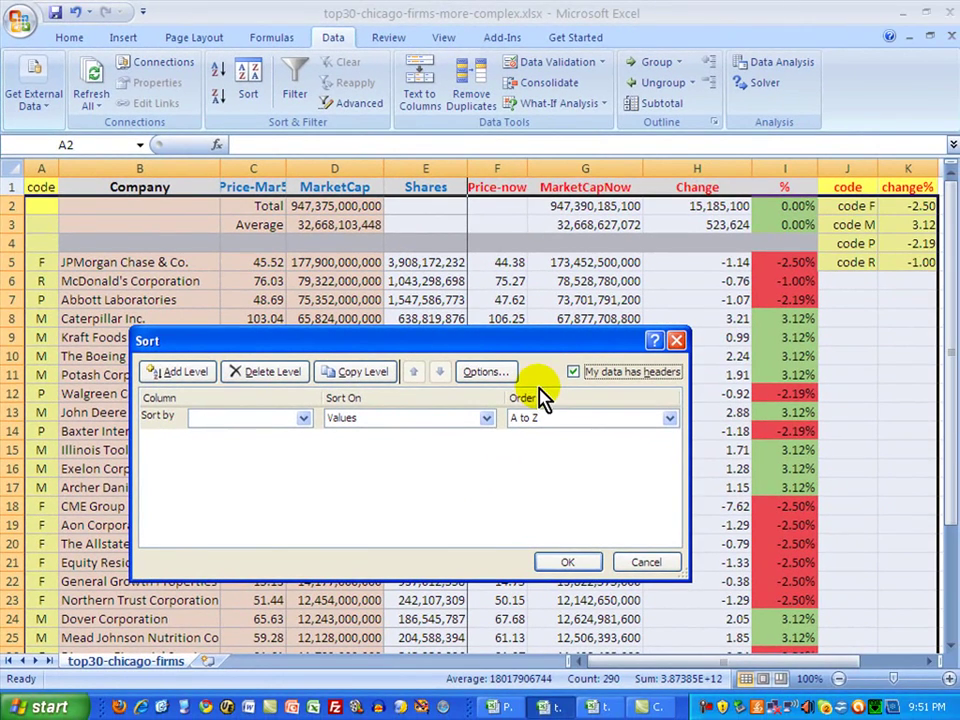
Sort the entire worksheet by Company, on values, in A to Z order.
click(307, 418)
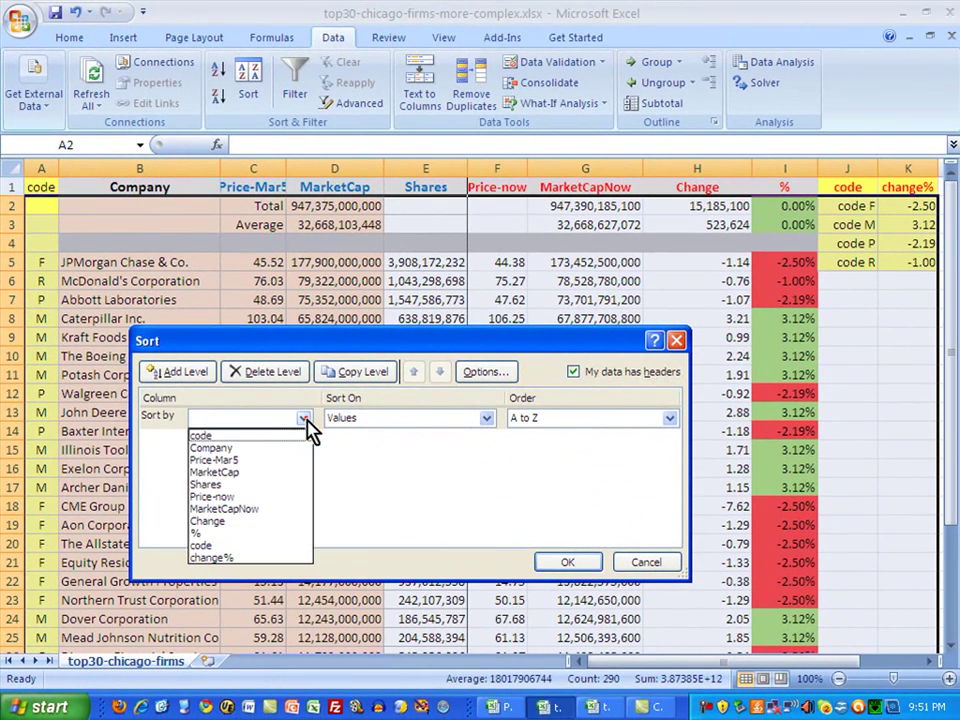
click(251, 447)
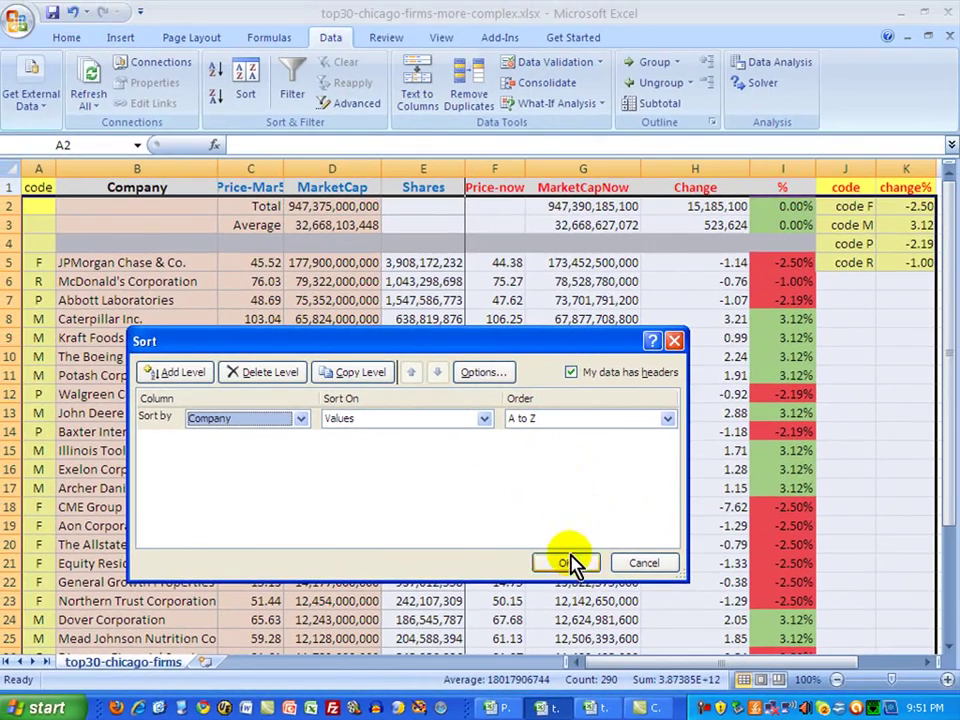
click(653, 512)
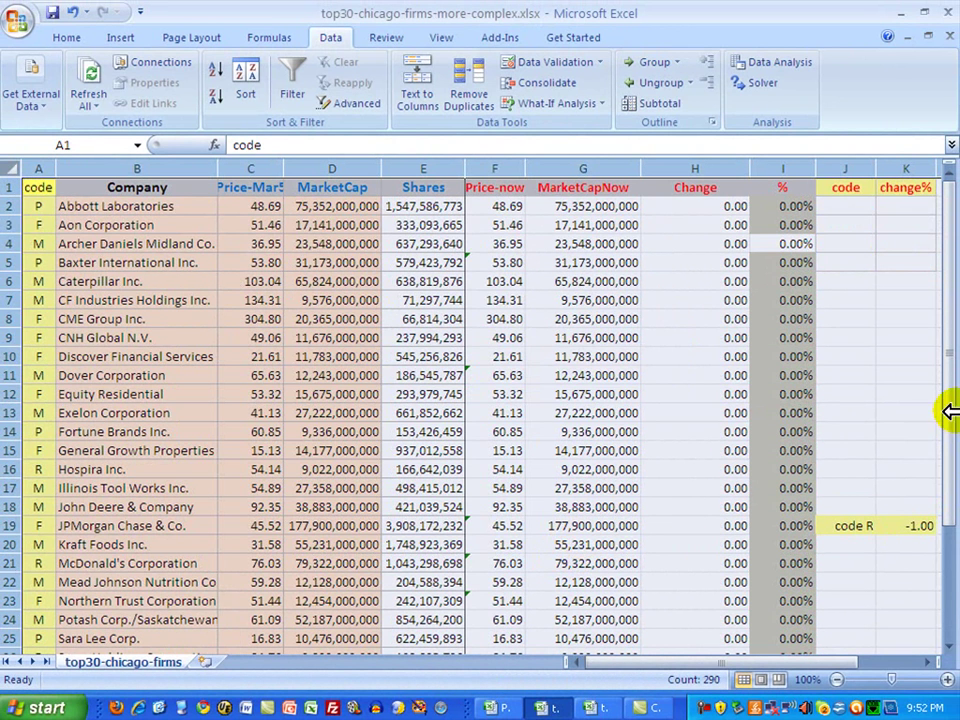
Examine the MarketCap Average formula in D32 and the positions of the Total, Average and code change rows in the sorted sheet.
drag(942, 388, 938, 546)
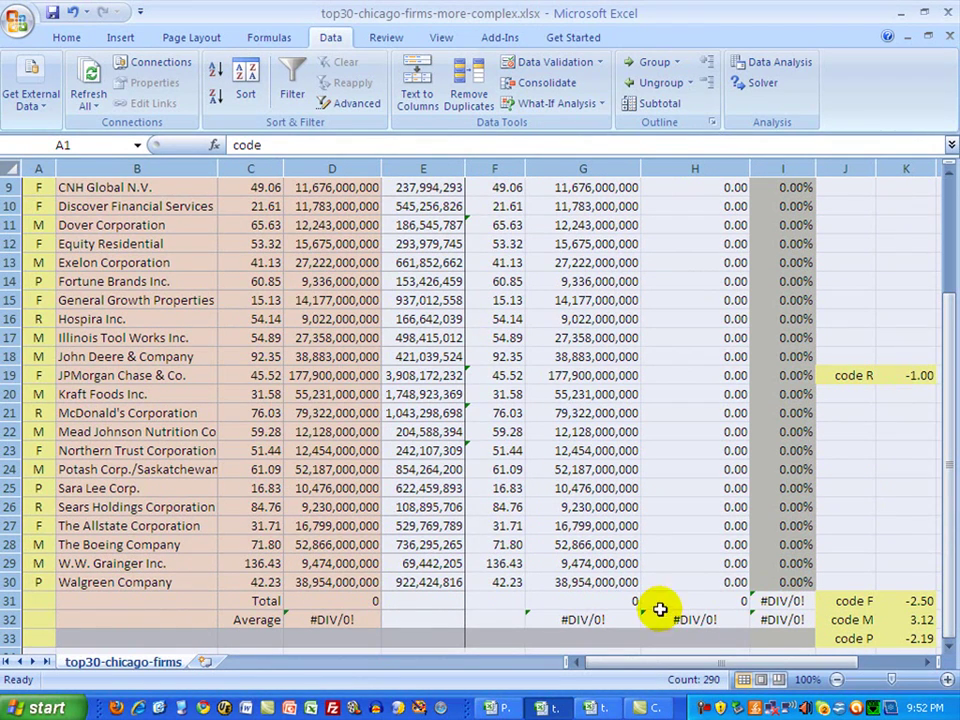
click(343, 619)
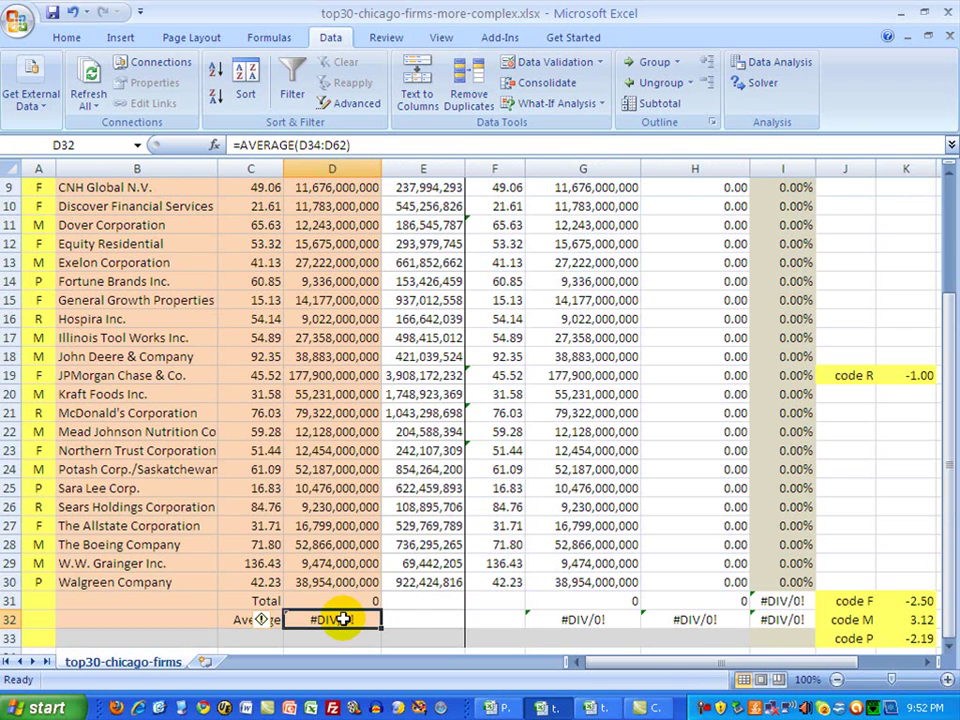
mouse_move(948, 486)
mouse_down()
mouse_move(952, 500)
mouse_move(950, 490)
mouse_up()
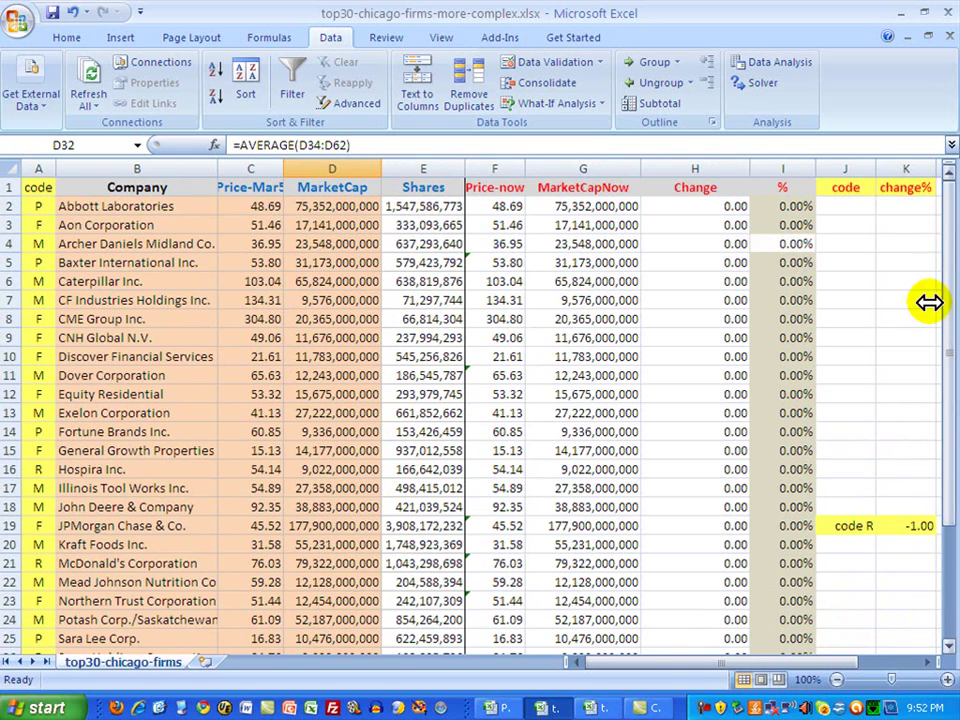
drag(948, 310, 948, 322)
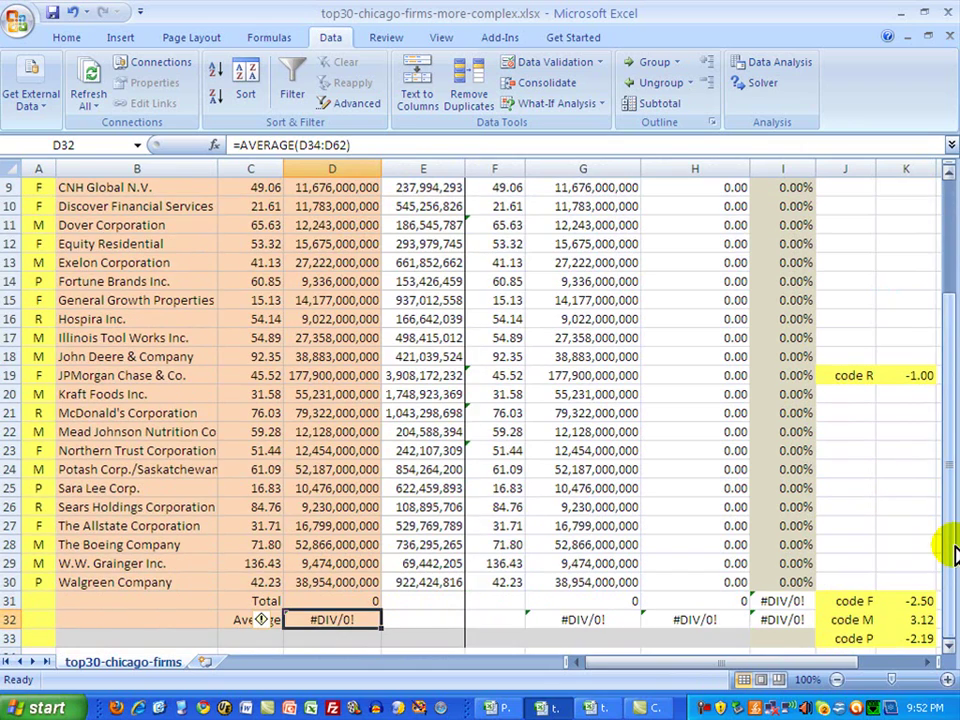
drag(952, 555, 950, 440)
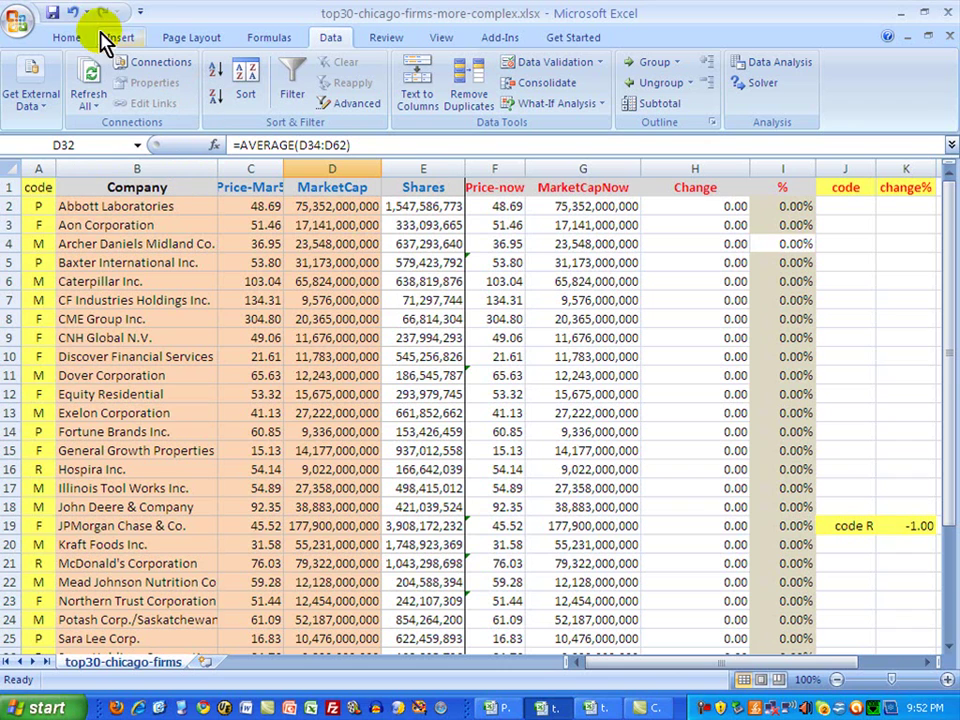
Undo the whole-worksheet sort by Company.
click(73, 14)
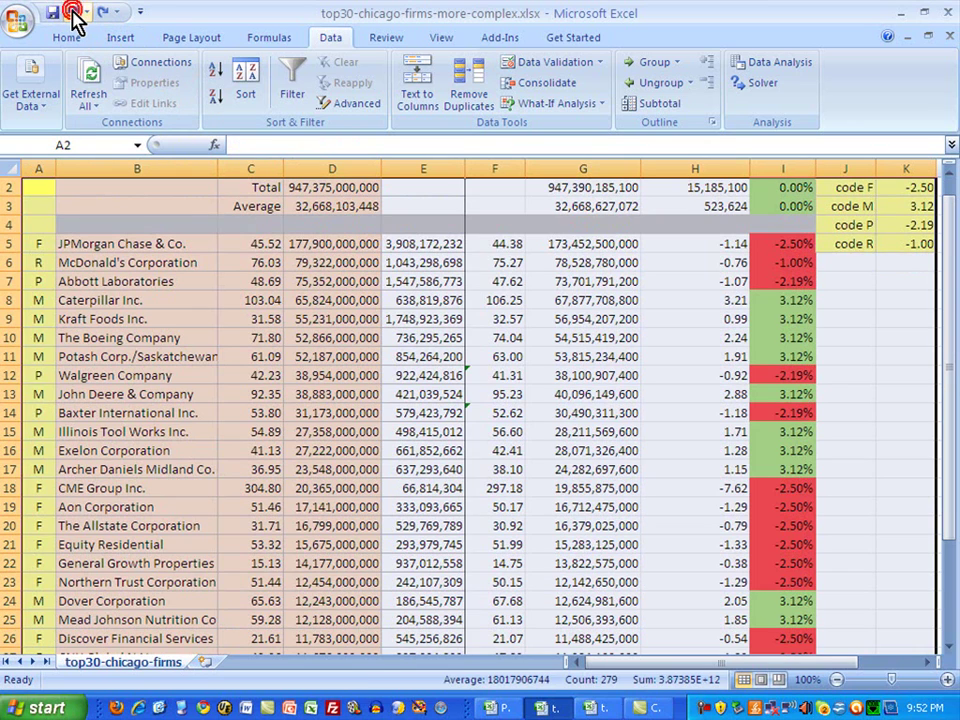
click(828, 352)
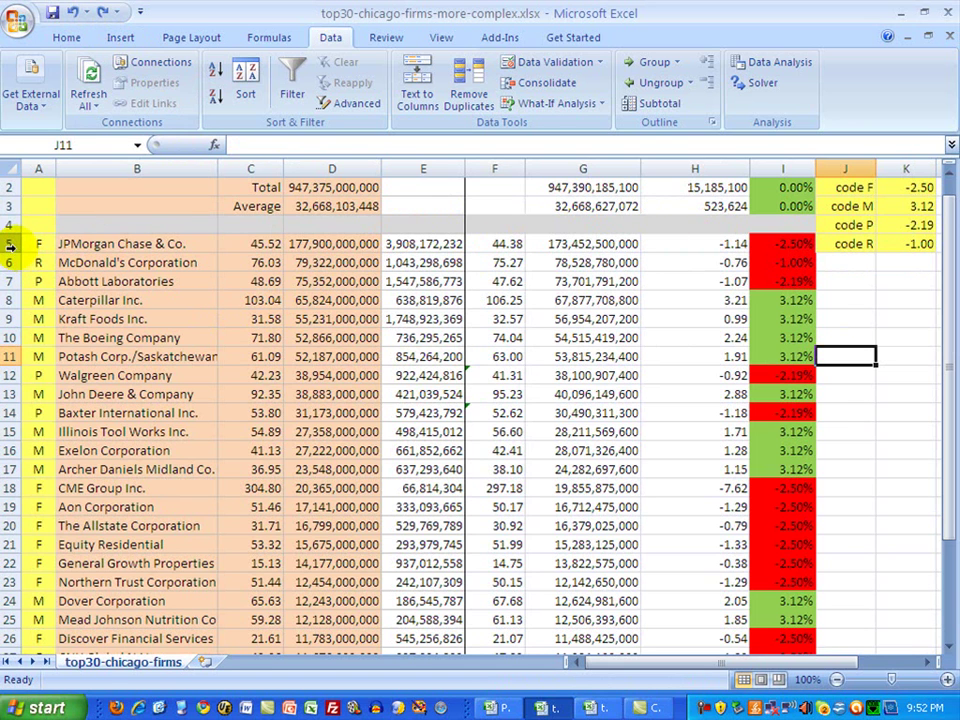
click(16, 173)
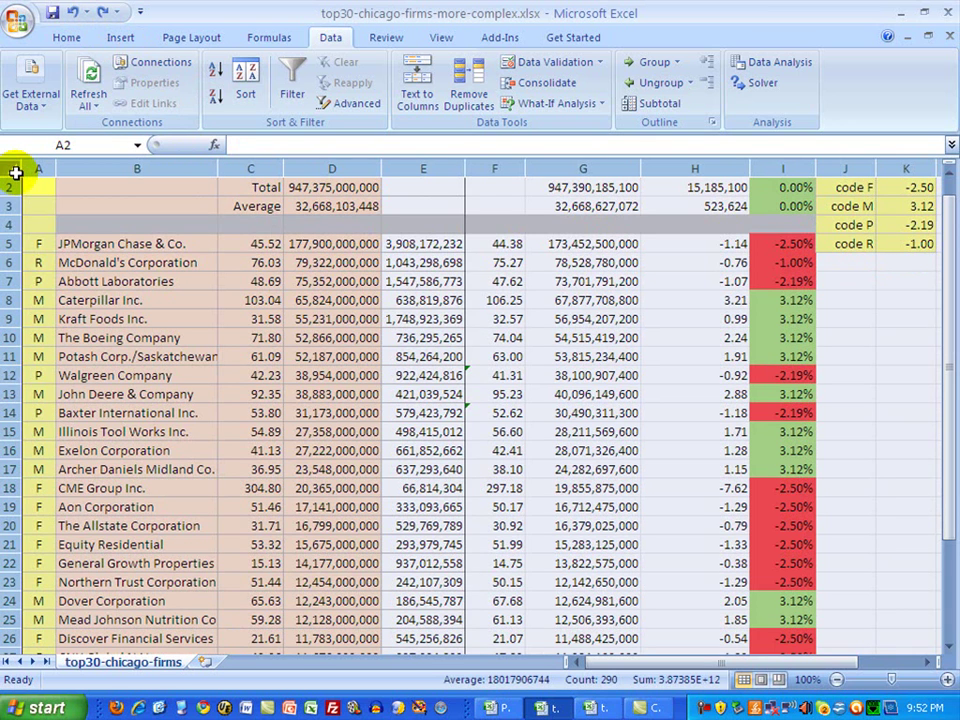
Select only the company rows, 5 through 33, leaving out the header, Total and Average rows.
click(6, 244)
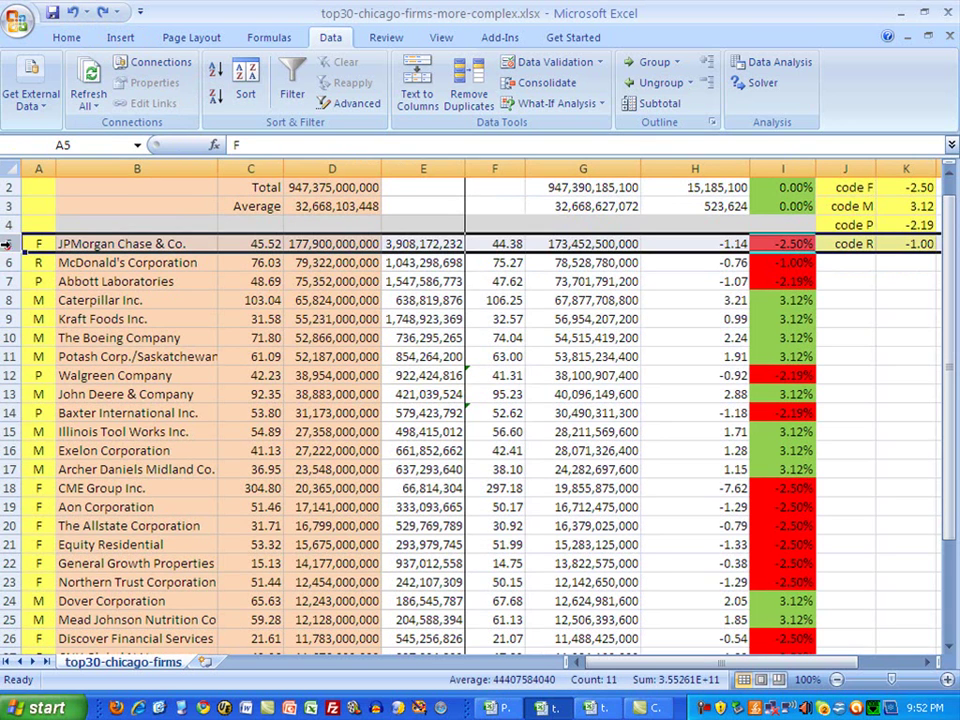
drag(6, 244, 8, 612)
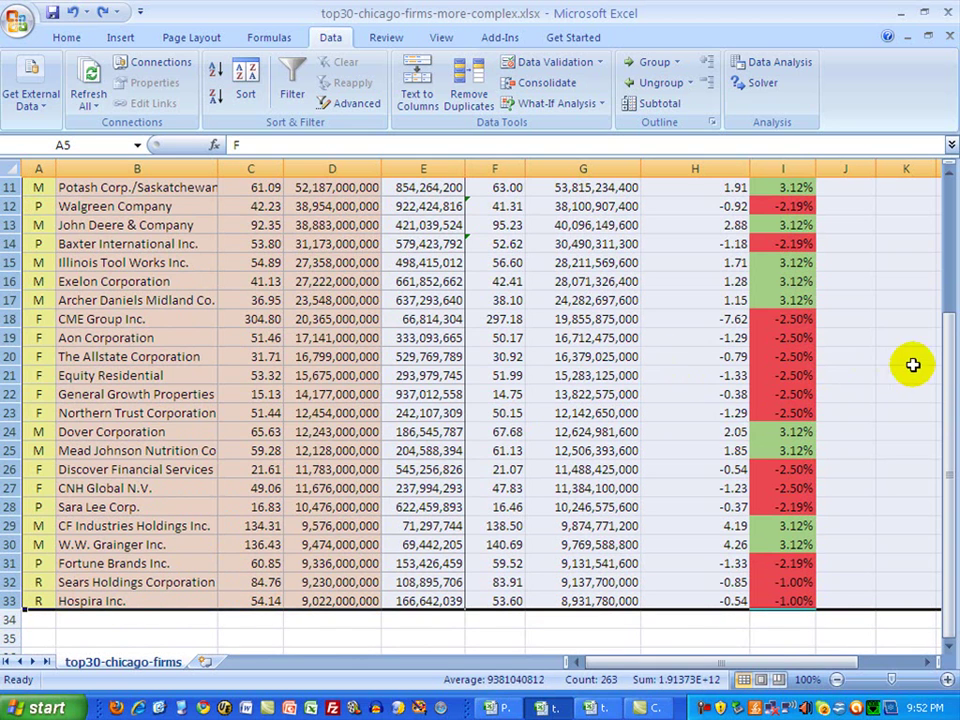
drag(949, 368, 946, 198)
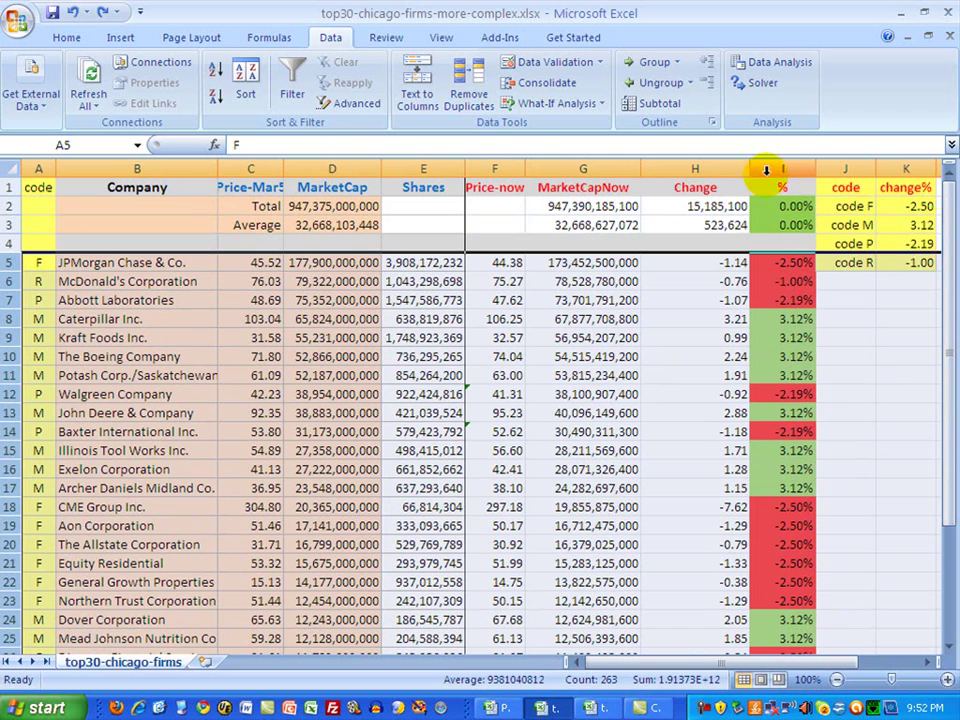
Open the Sort dialog for the selected rows, turn off My data has headers, and check the Sort by column choices.
click(245, 95)
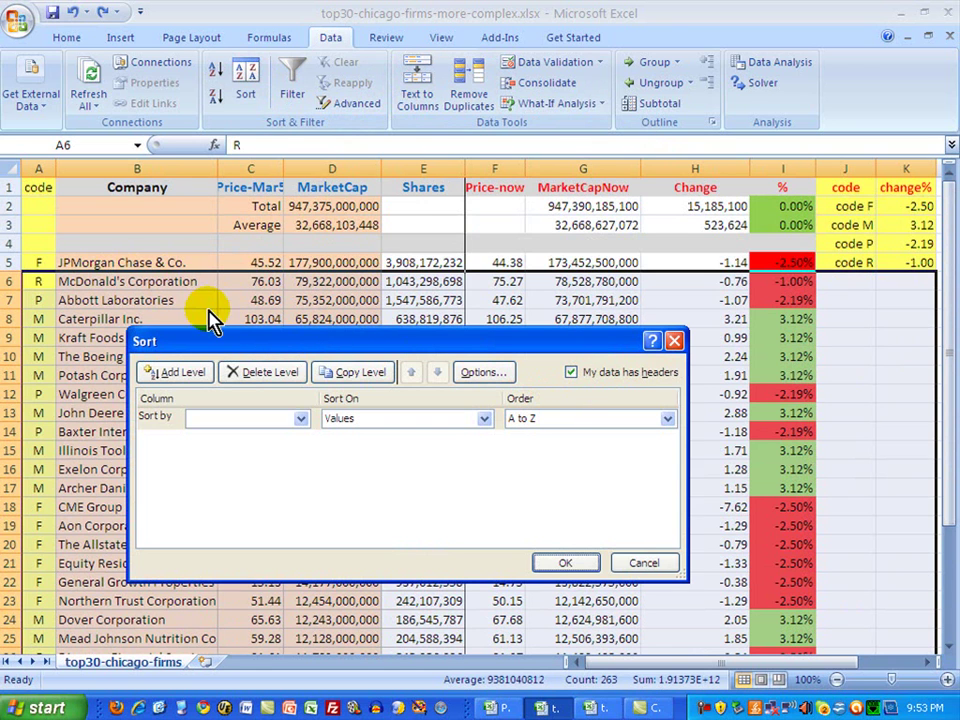
click(302, 420)
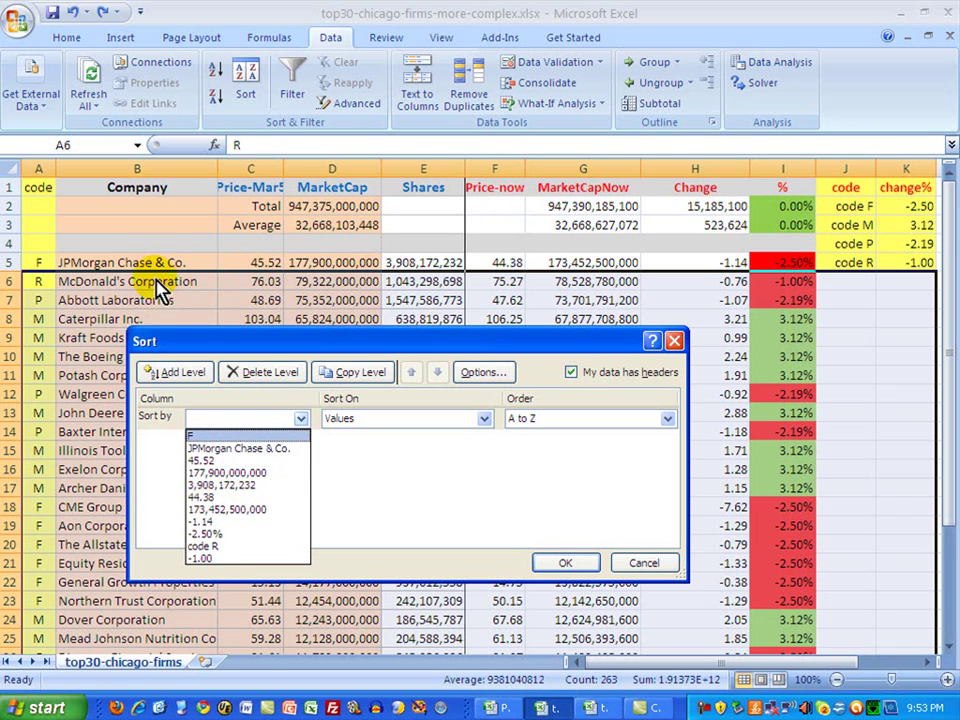
click(491, 497)
click(571, 372)
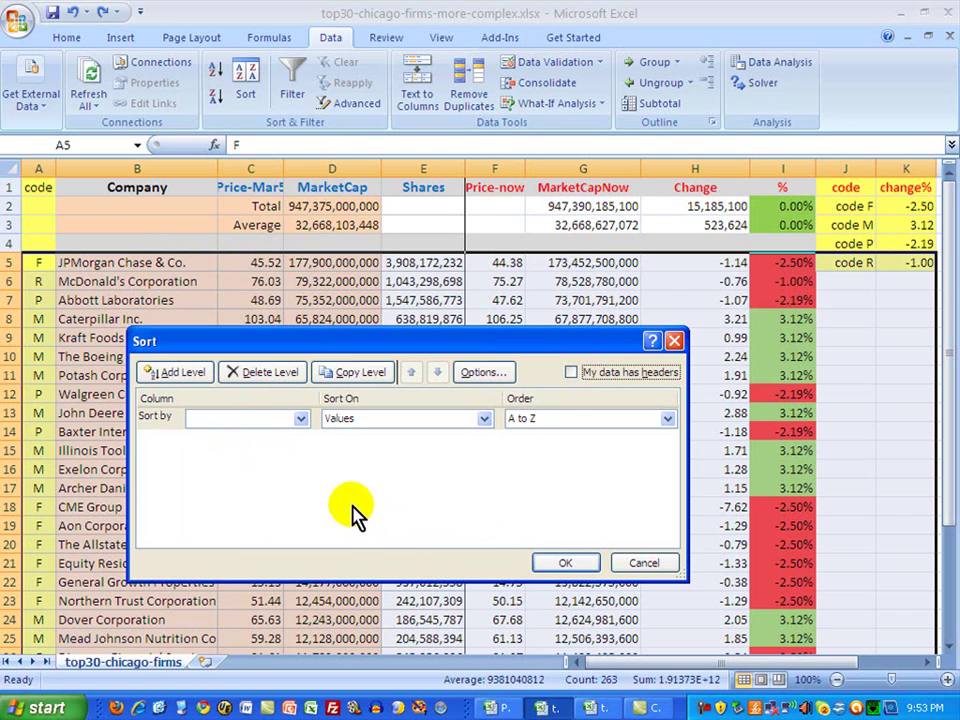
click(303, 420)
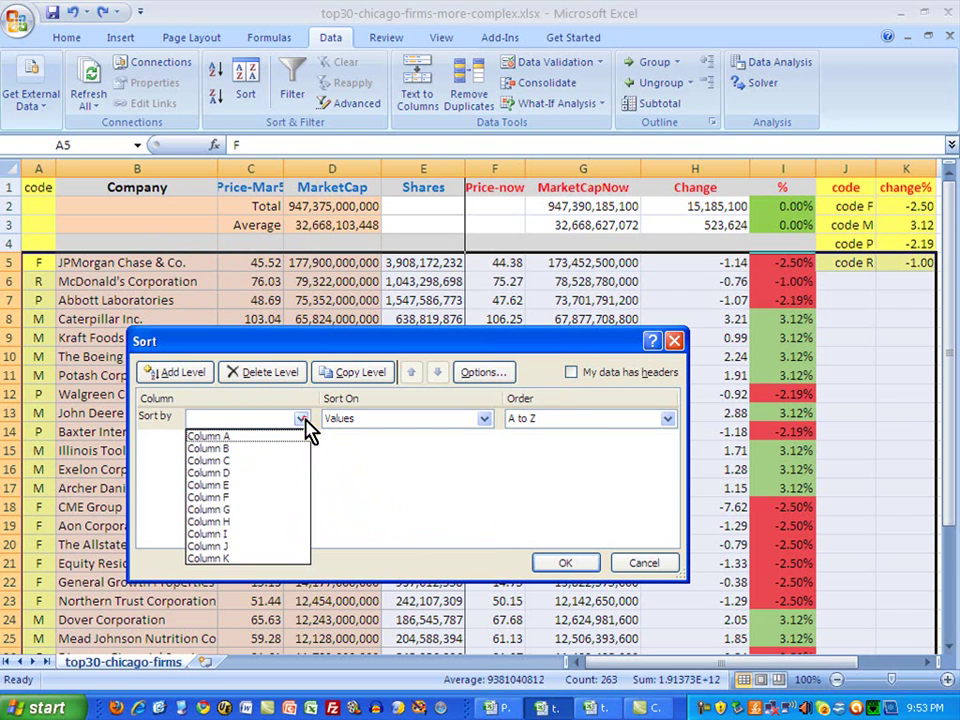
click(385, 483)
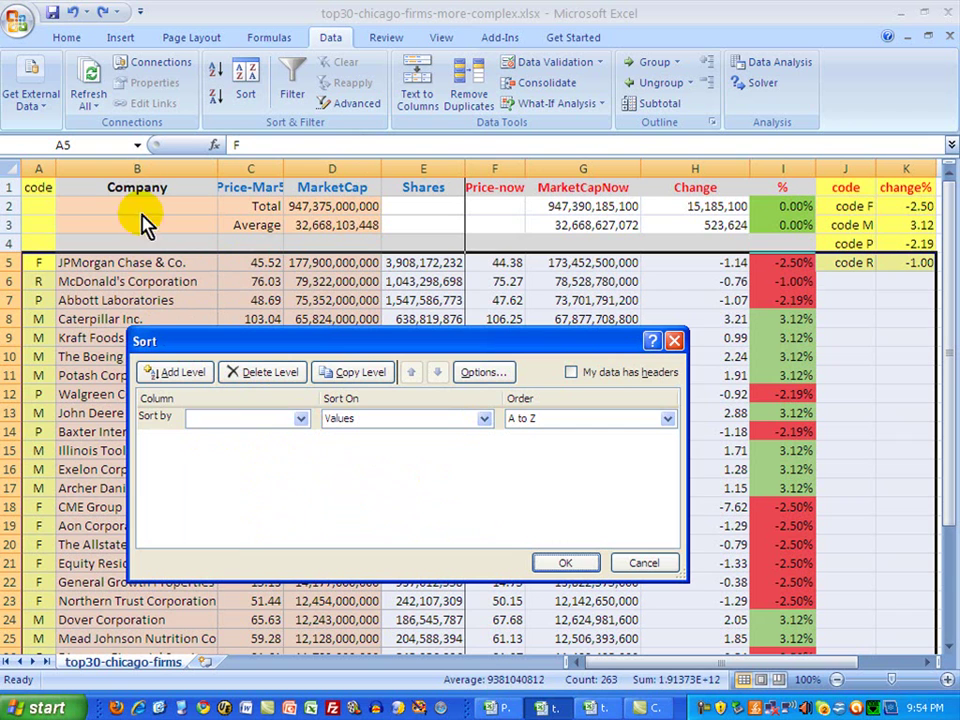
Sort the selected company rows by Column B, on values, in A to Z order.
click(302, 418)
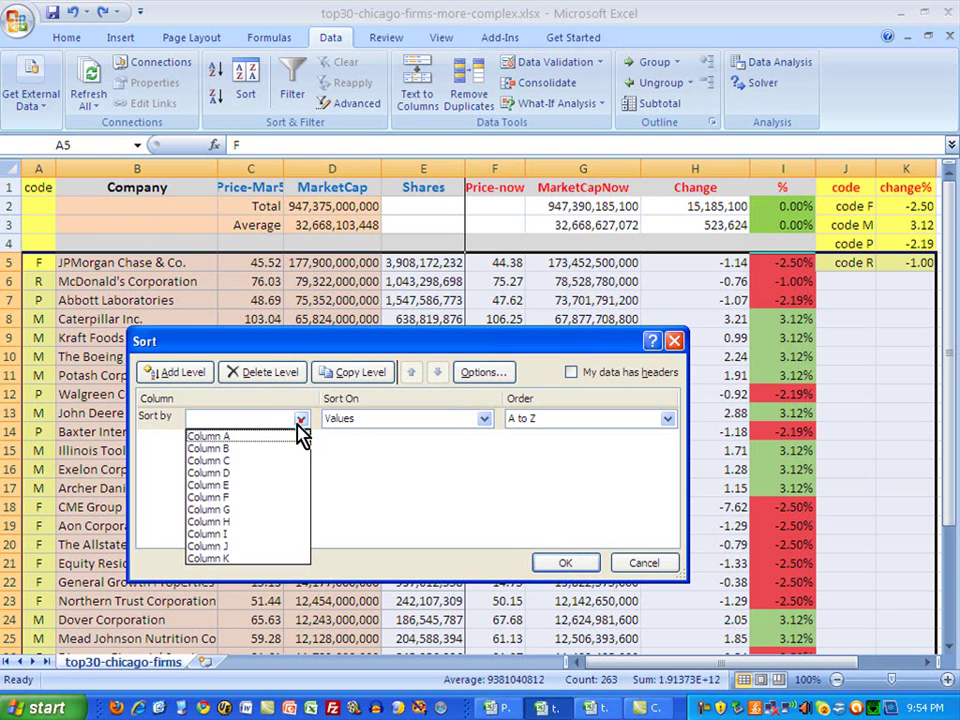
click(245, 452)
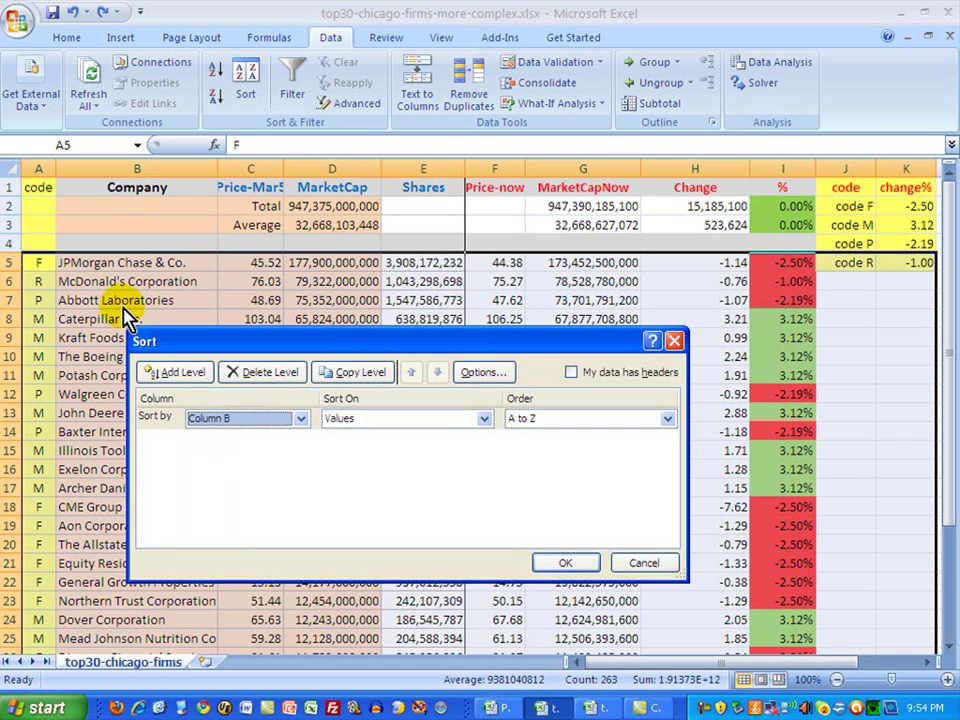
click(565, 562)
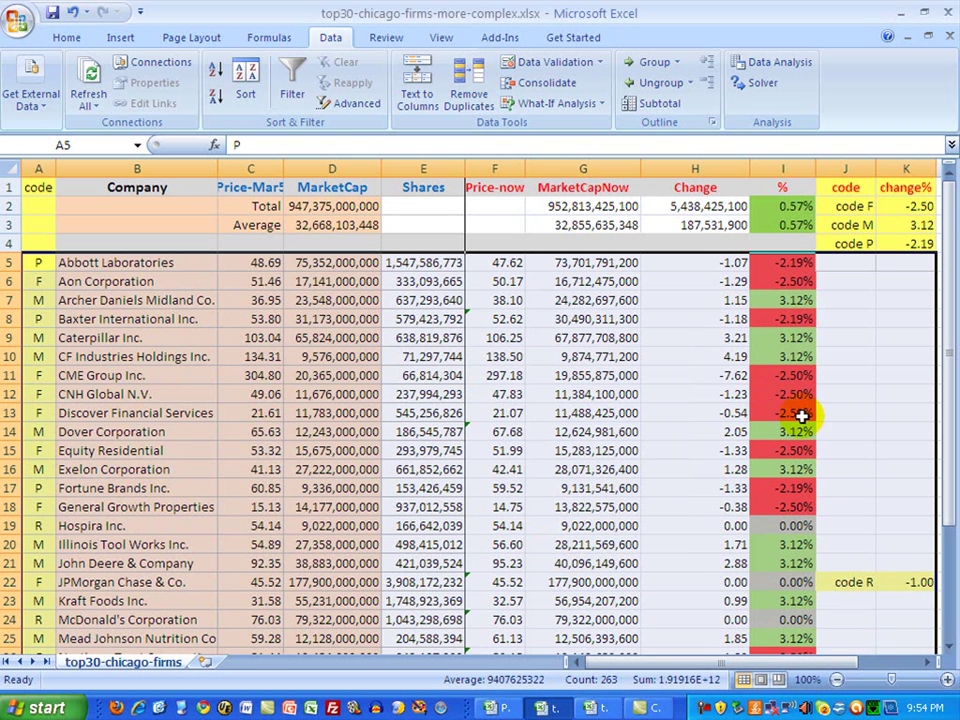
Check the code R change cell and the R-coded companies in the sorted rows, and undo the Column B sort.
drag(952, 272, 898, 469)
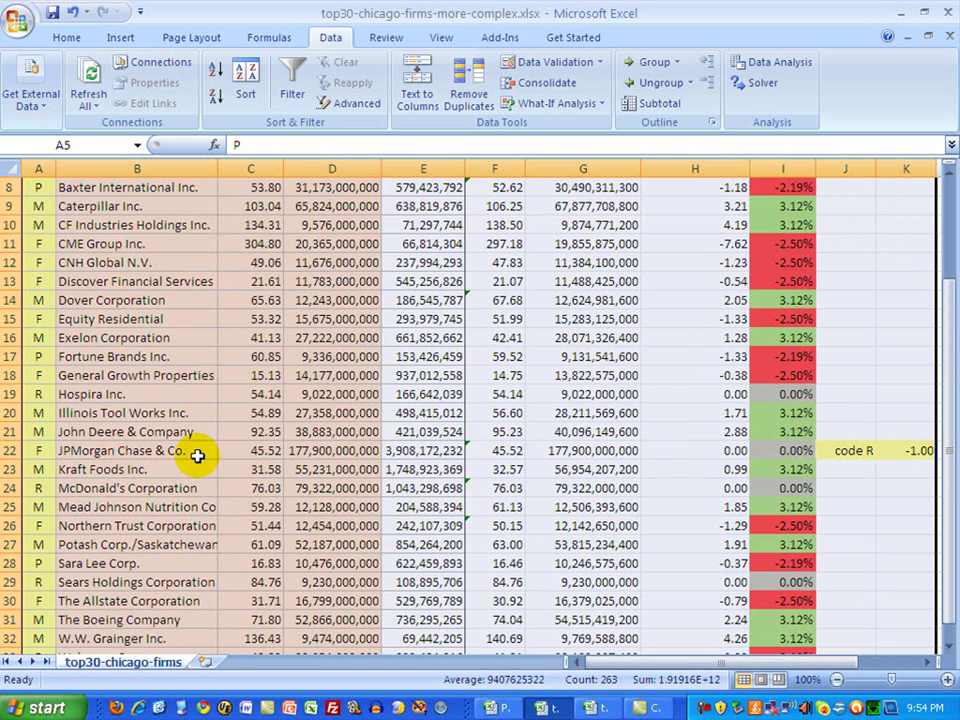
drag(946, 432, 946, 300)
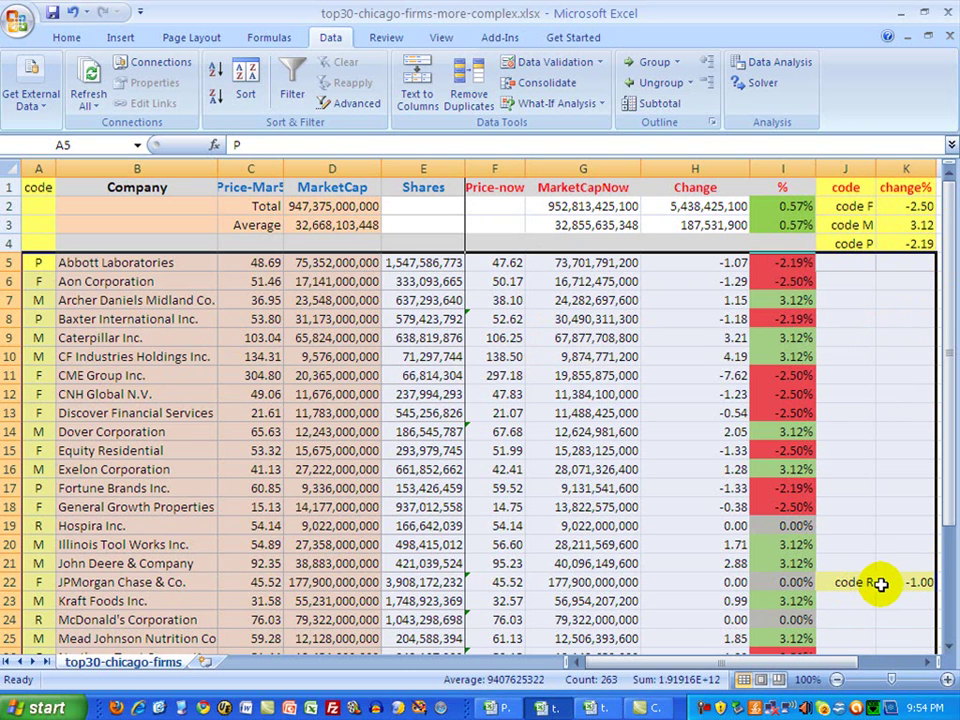
click(73, 20)
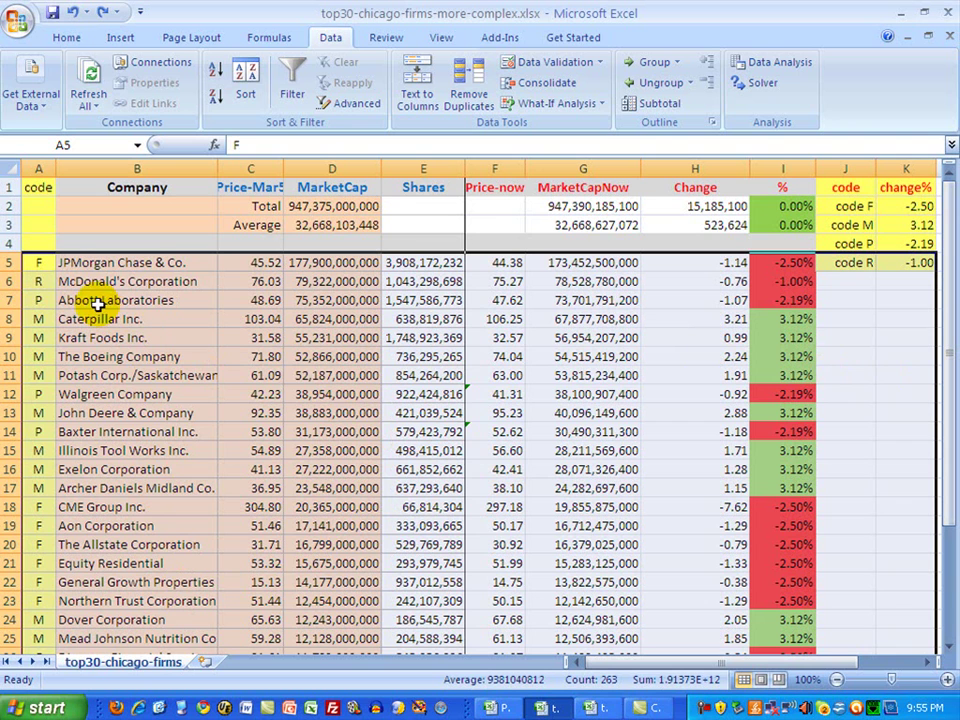
Sort the selected company rows by Column A, on values, in A to Z order.
click(242, 92)
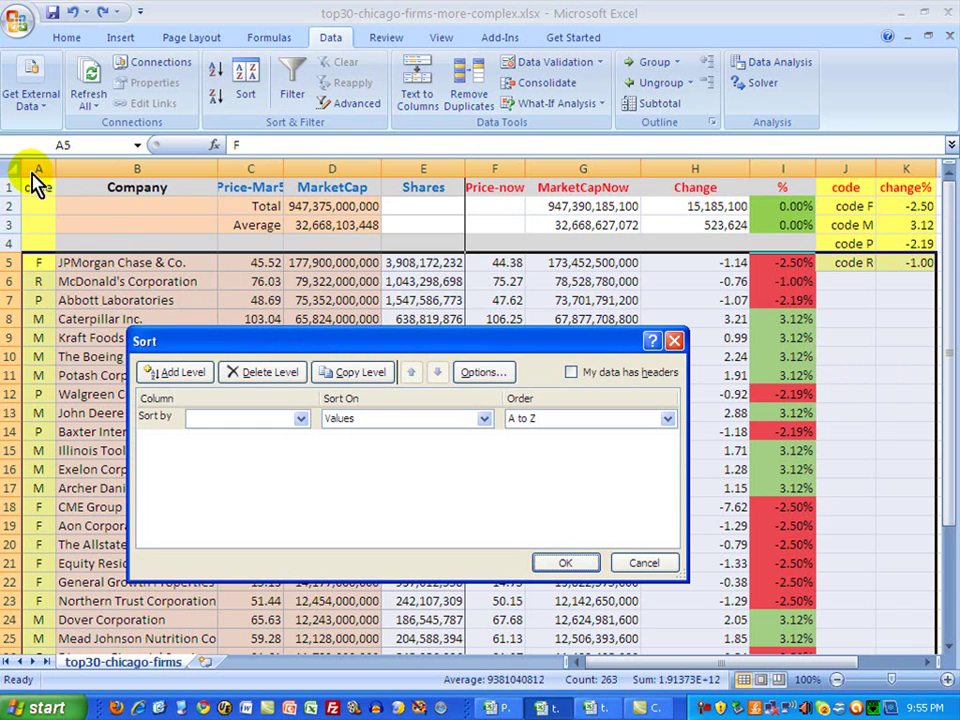
click(300, 418)
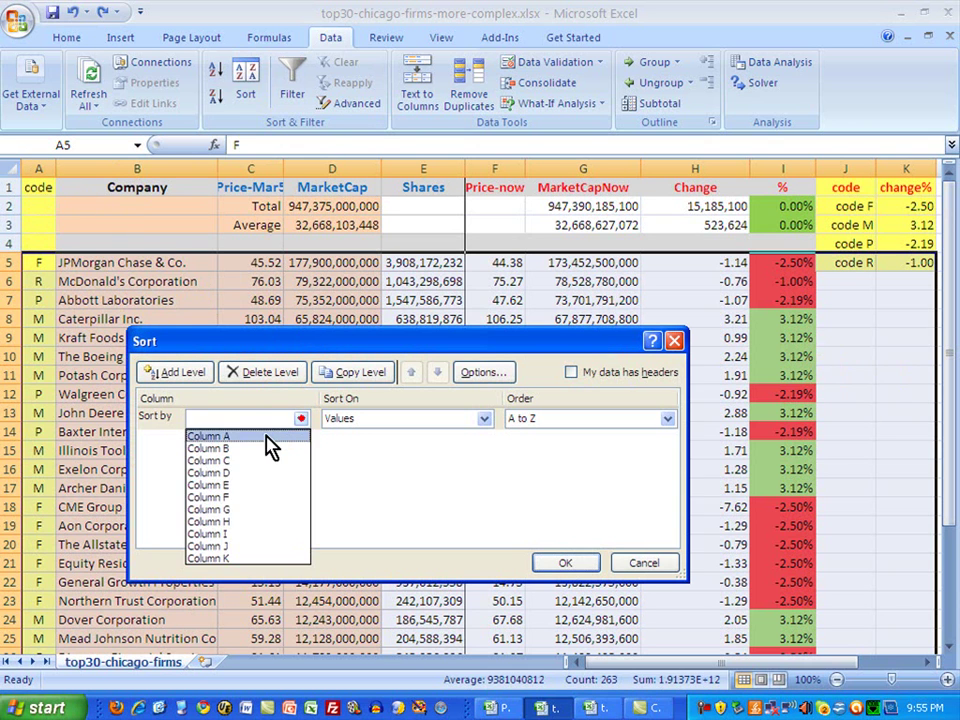
click(267, 437)
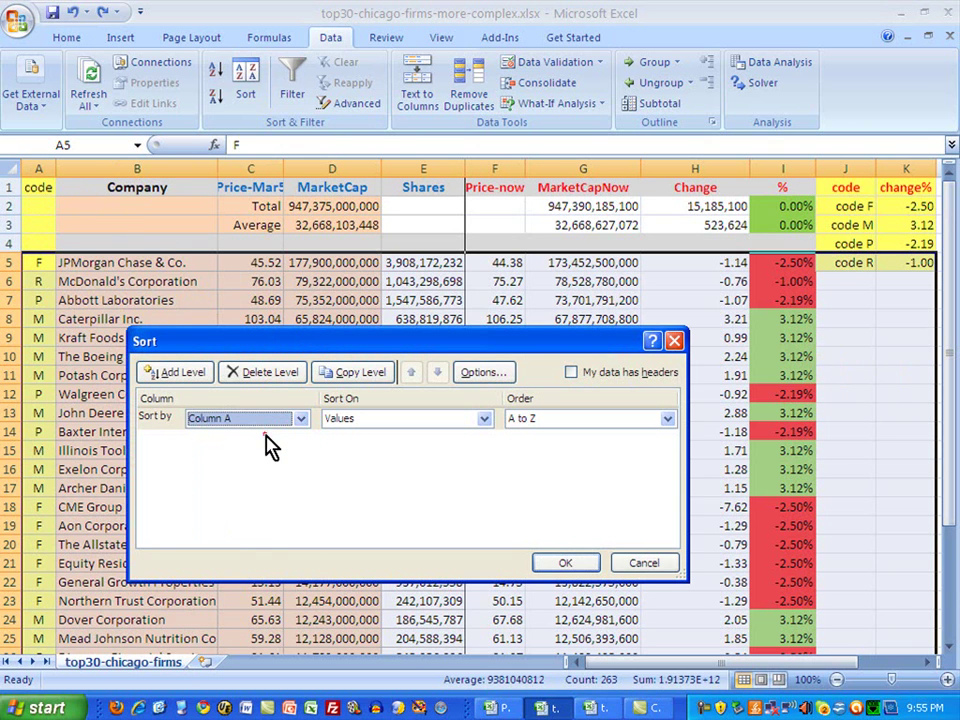
click(567, 566)
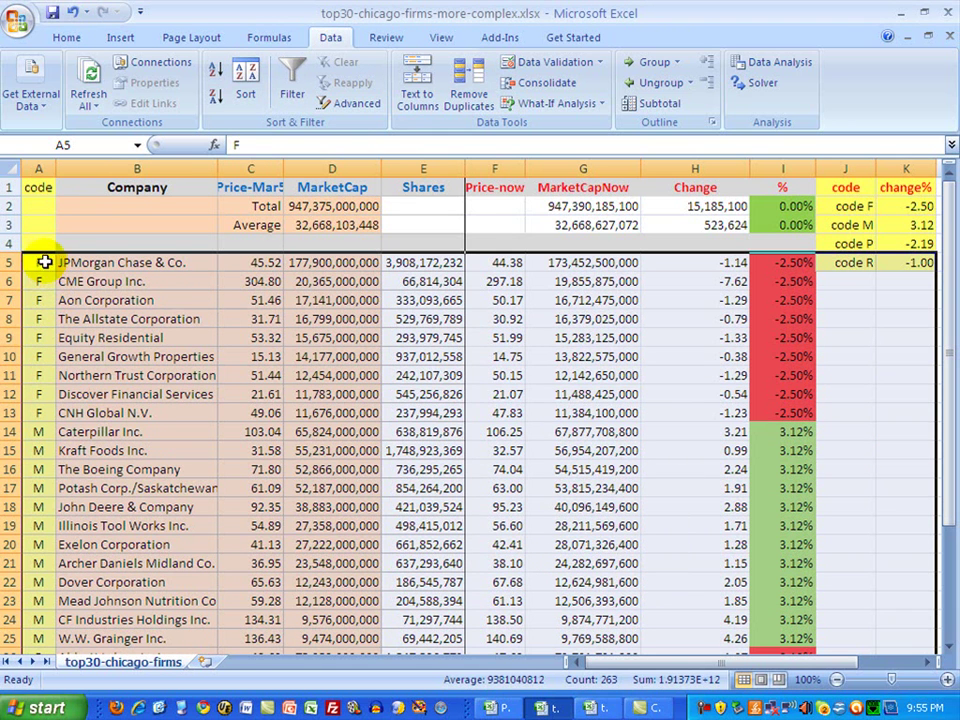
Review the company rows grouped by code down to row 33, and undo the Column A sort.
scroll(40, 378, down, 3)
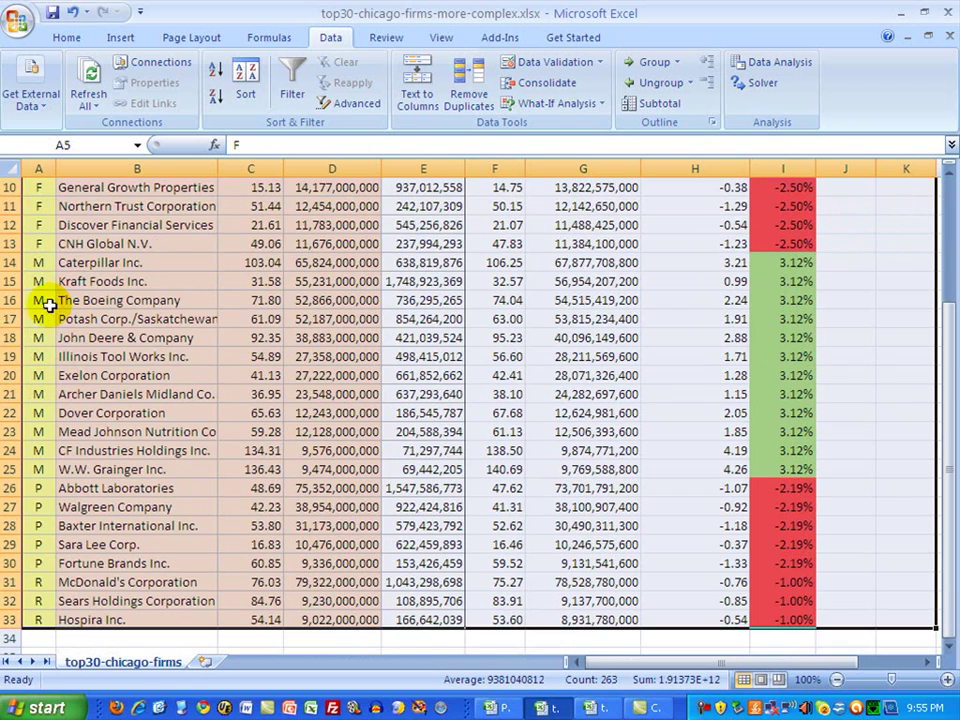
scroll(120, 480, down, 1)
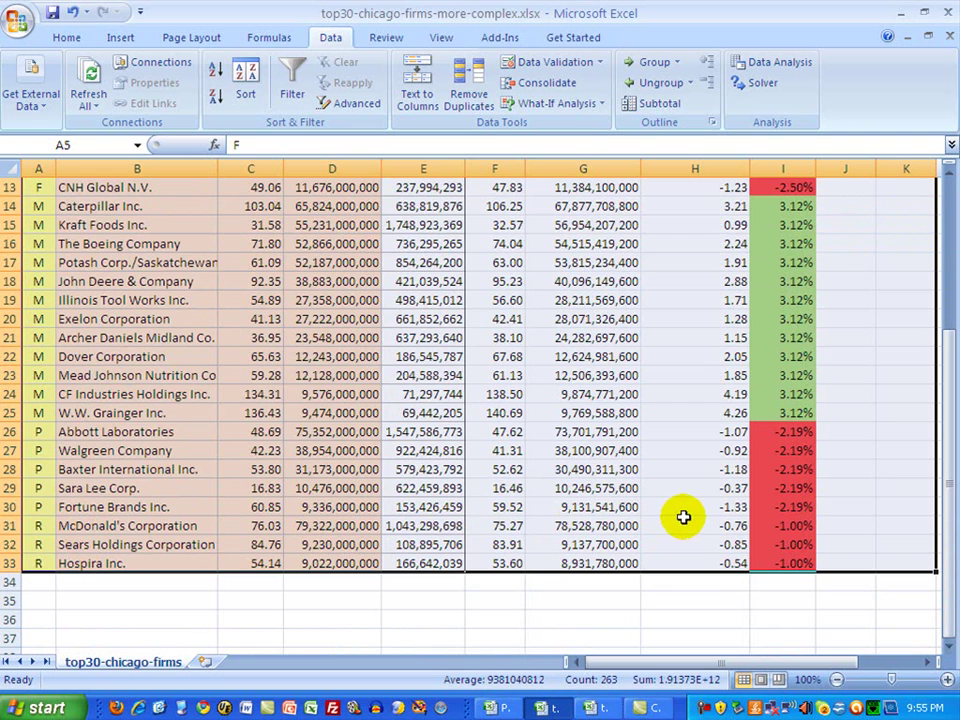
scroll(375, 450, up, 1)
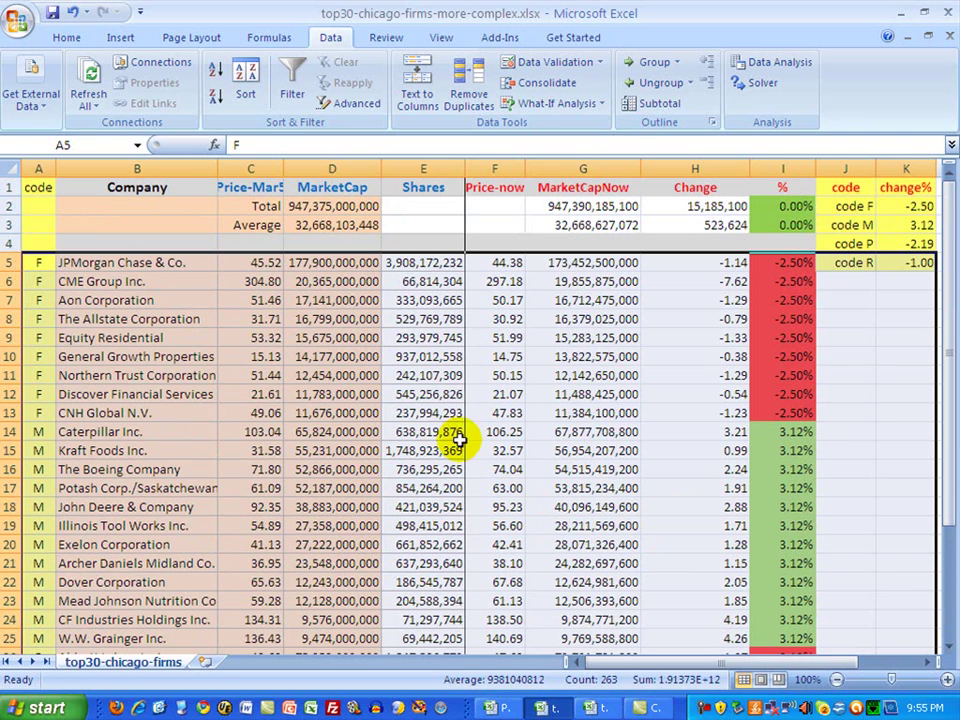
drag(951, 315, 948, 463)
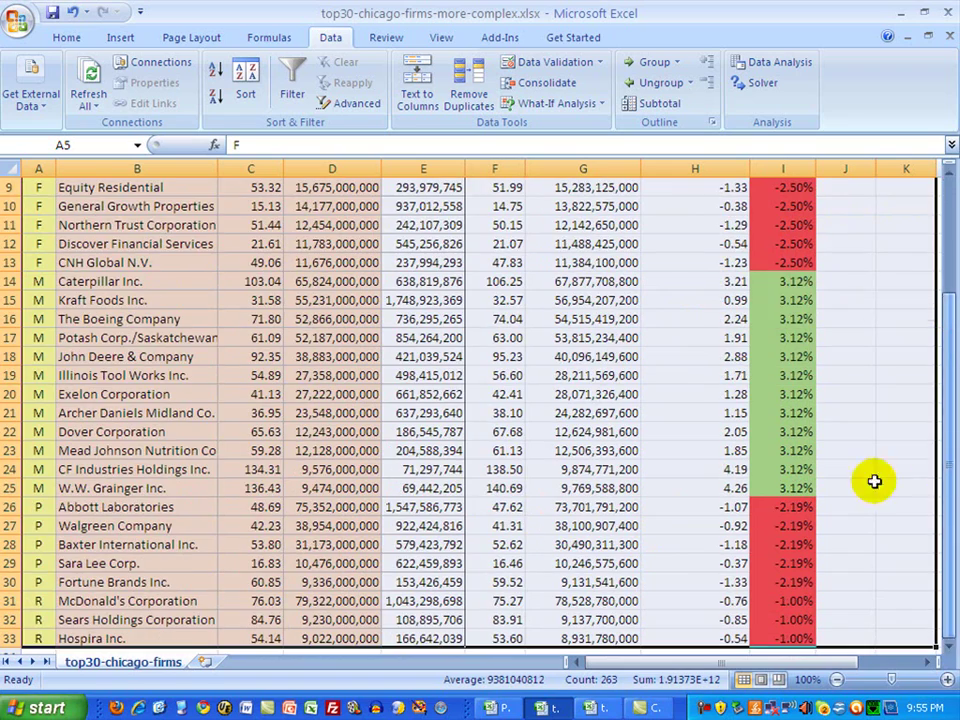
drag(950, 330, 949, 214)
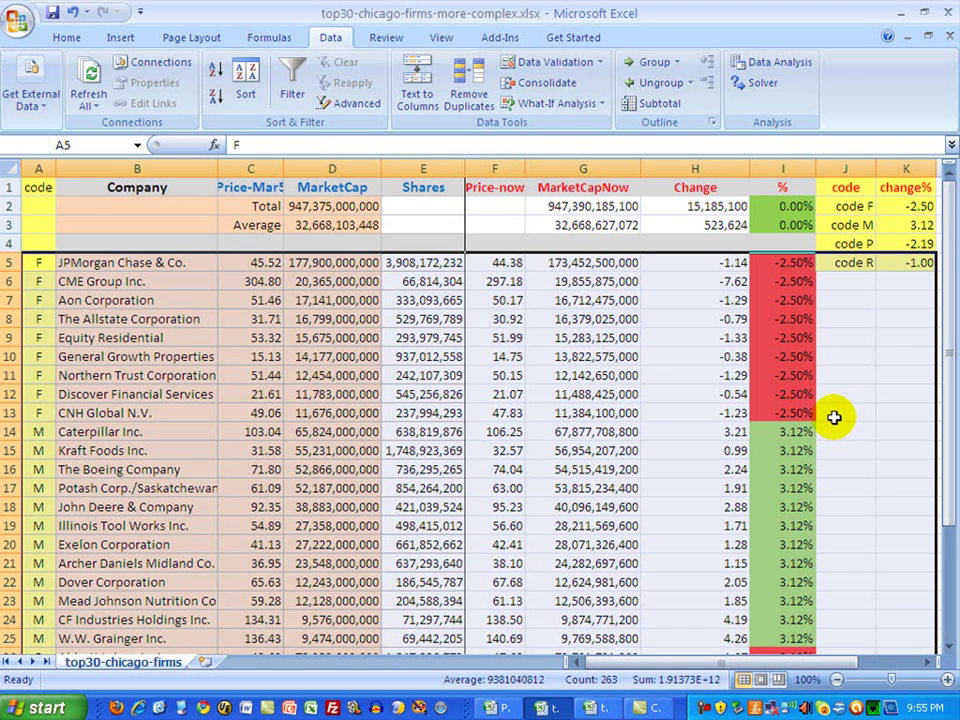
click(74, 14)
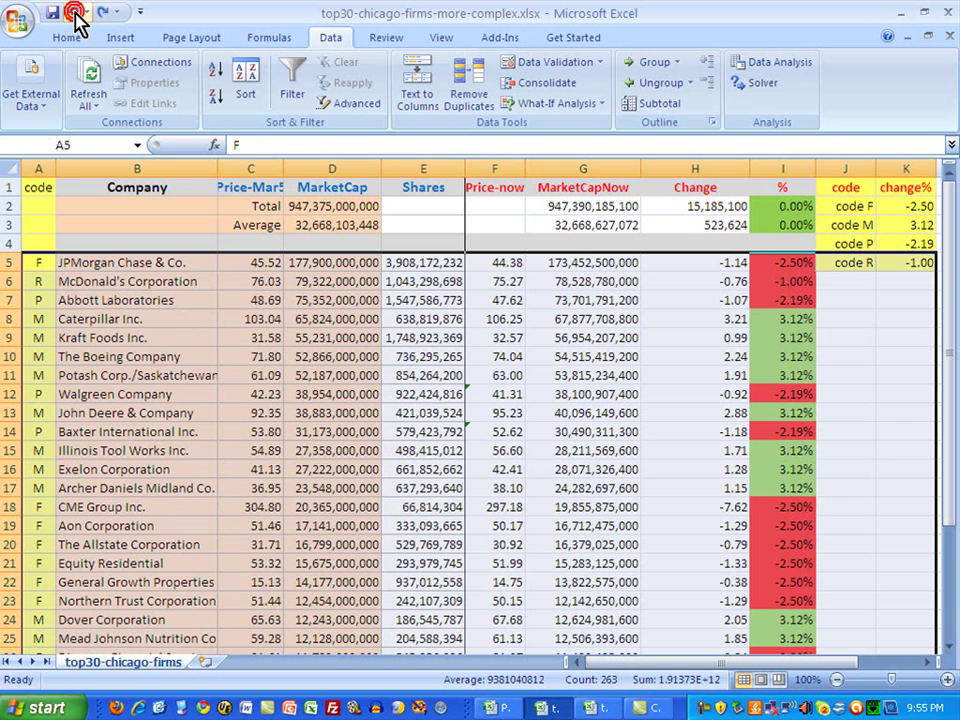
Sort only the code column in A to Z order, continuing with the current selection, and undo that sort.
click(498, 222)
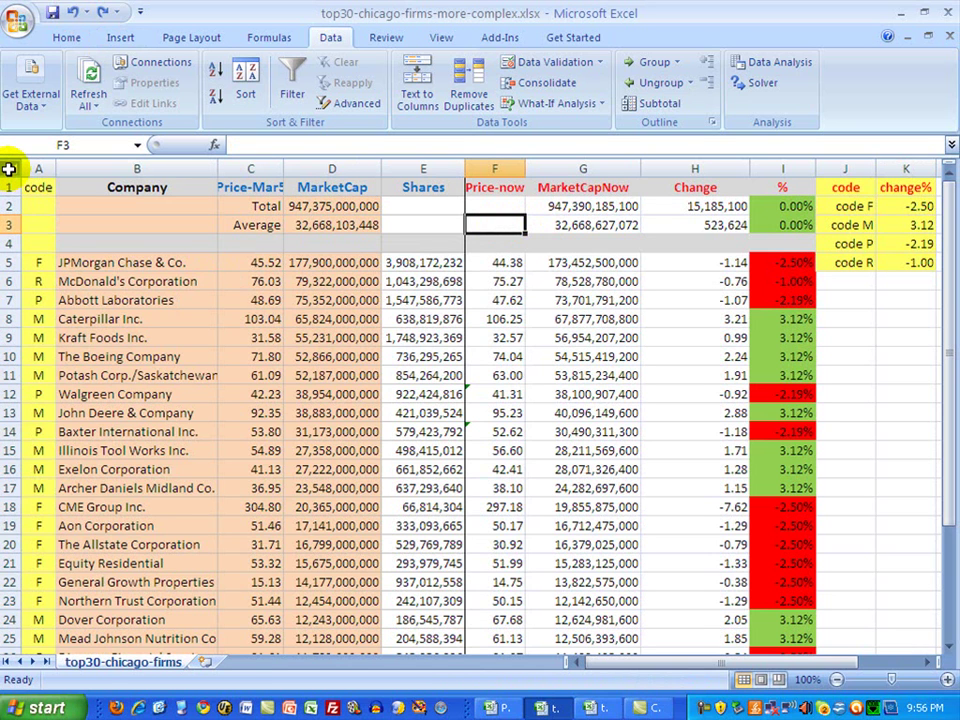
click(243, 169)
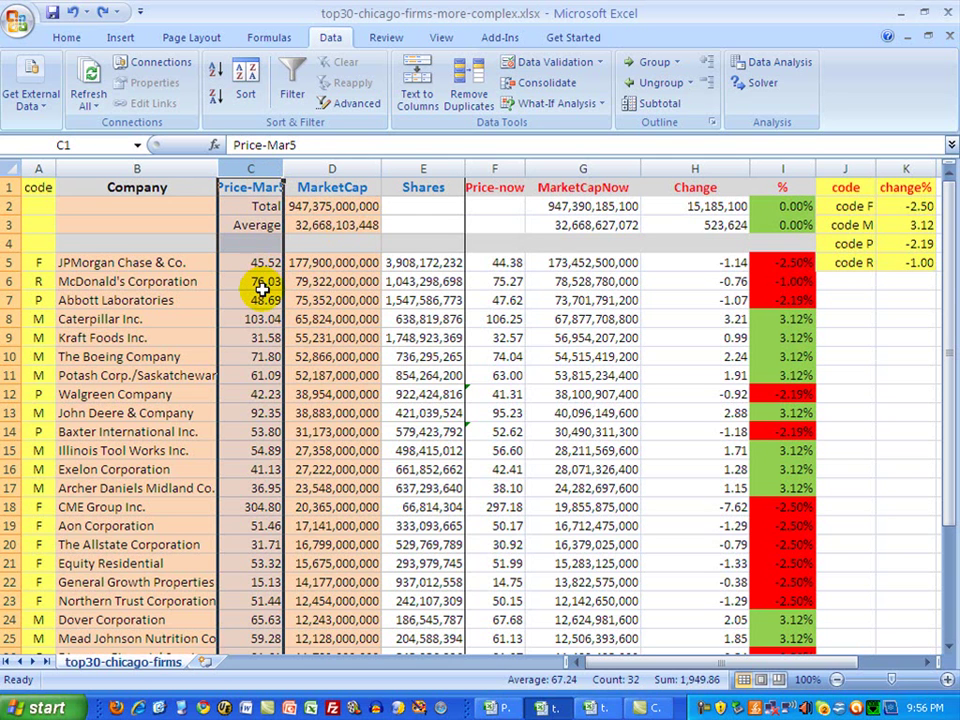
click(197, 166)
click(38, 167)
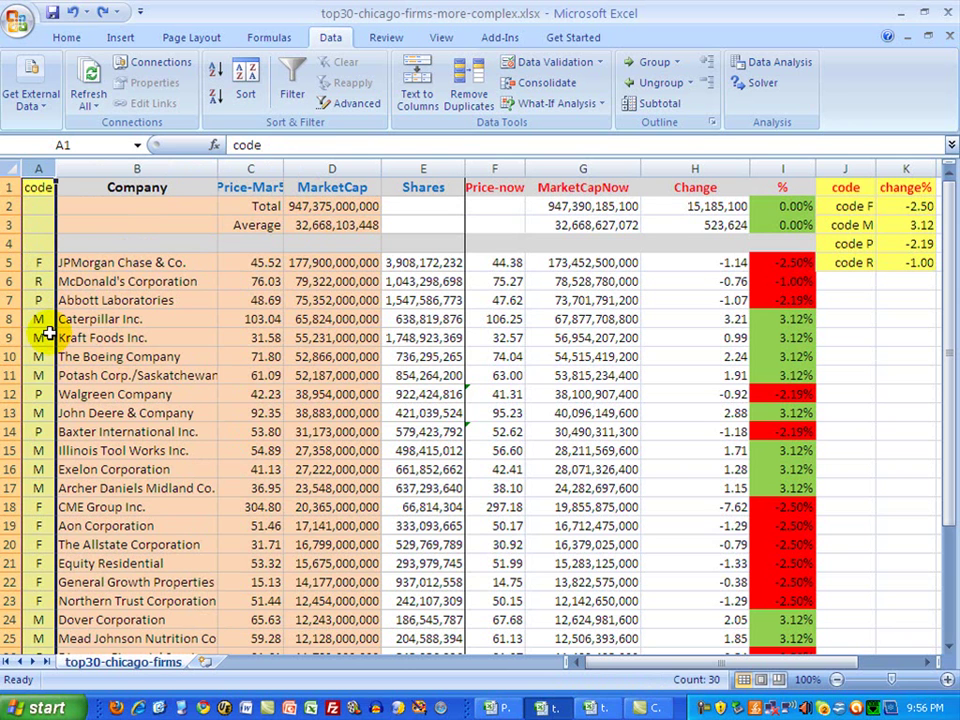
click(40, 167)
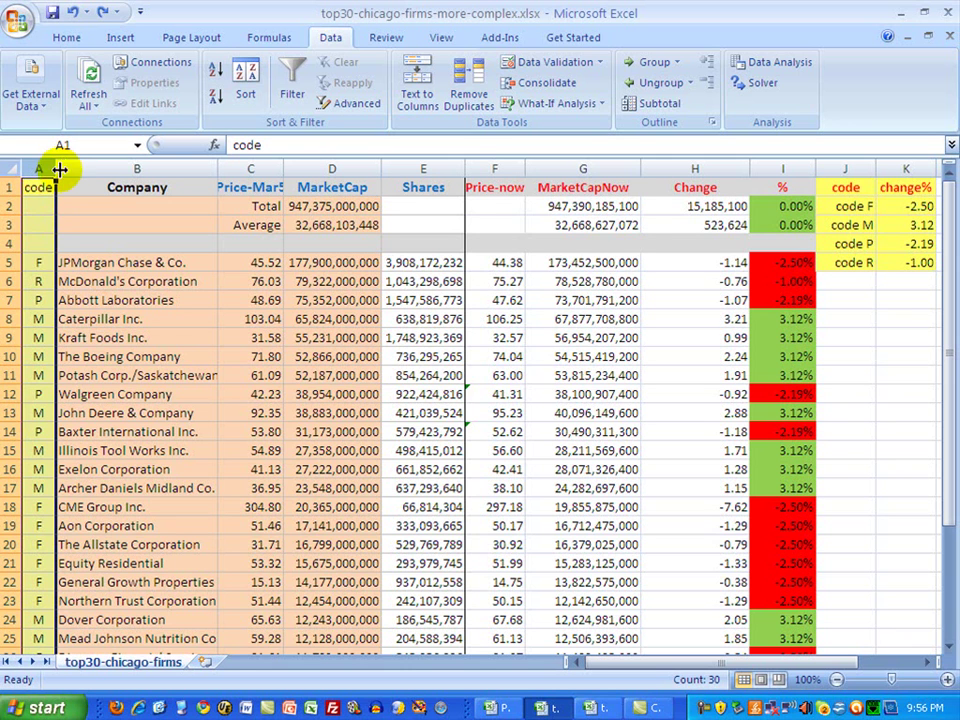
click(218, 78)
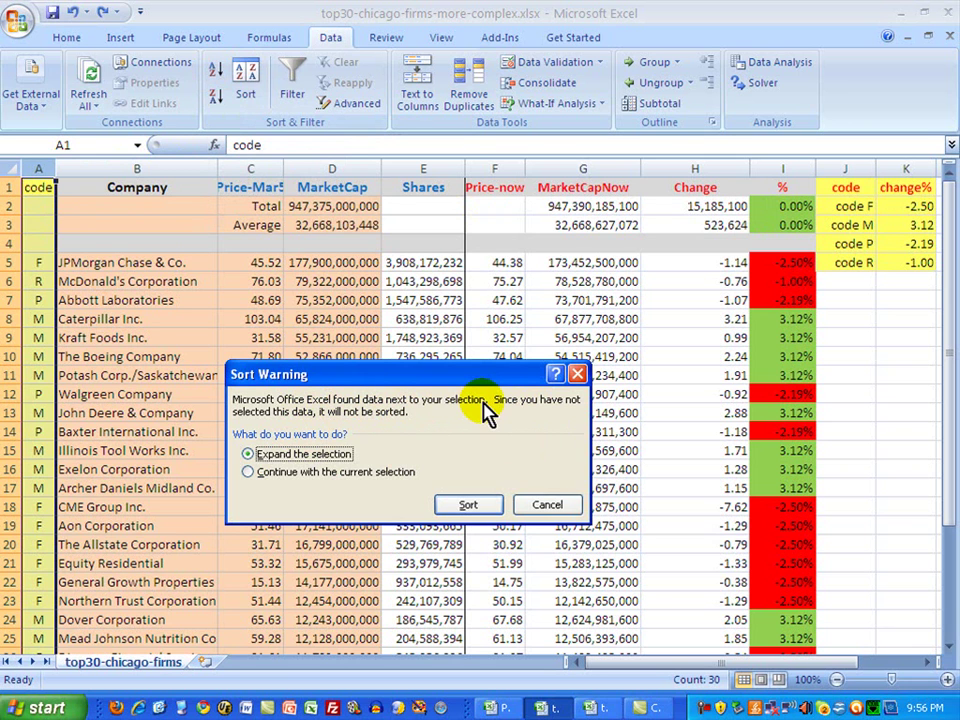
click(249, 474)
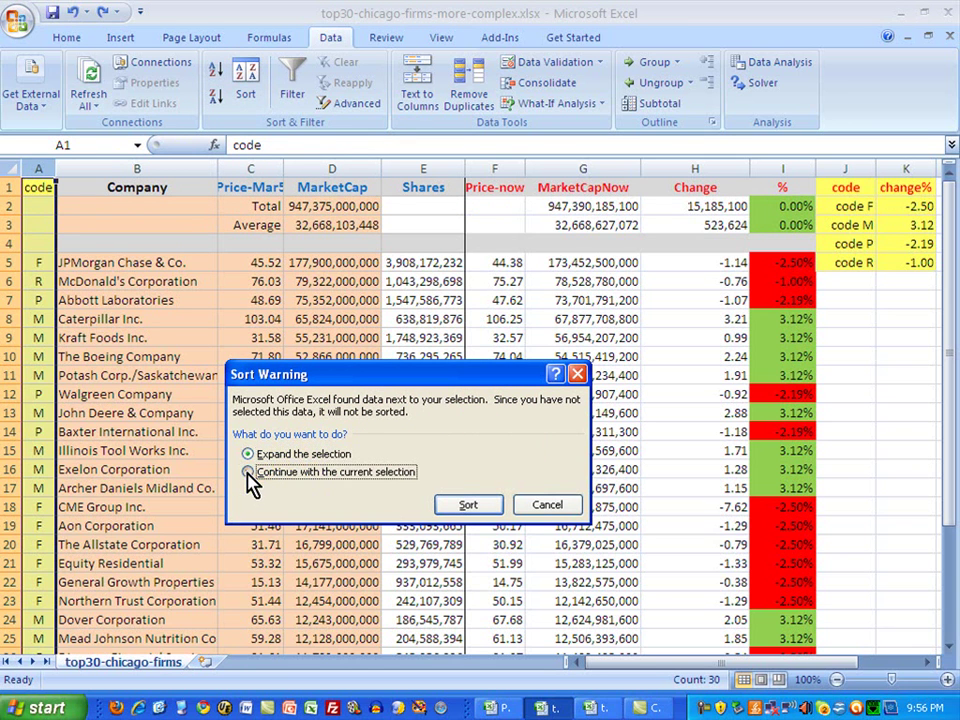
click(466, 503)
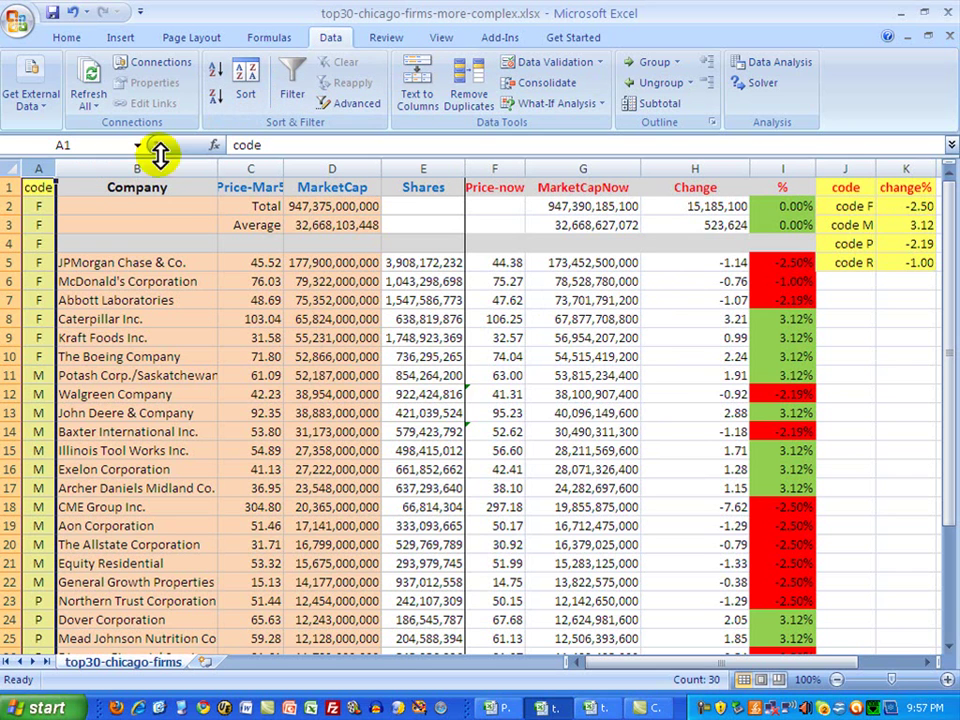
click(72, 12)
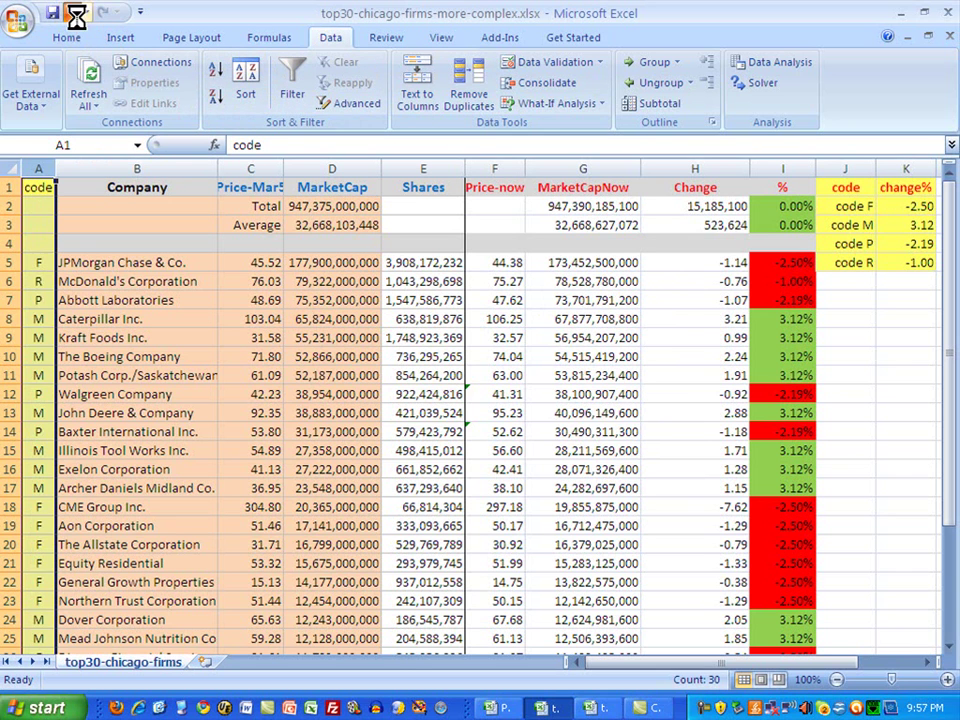
click(859, 301)
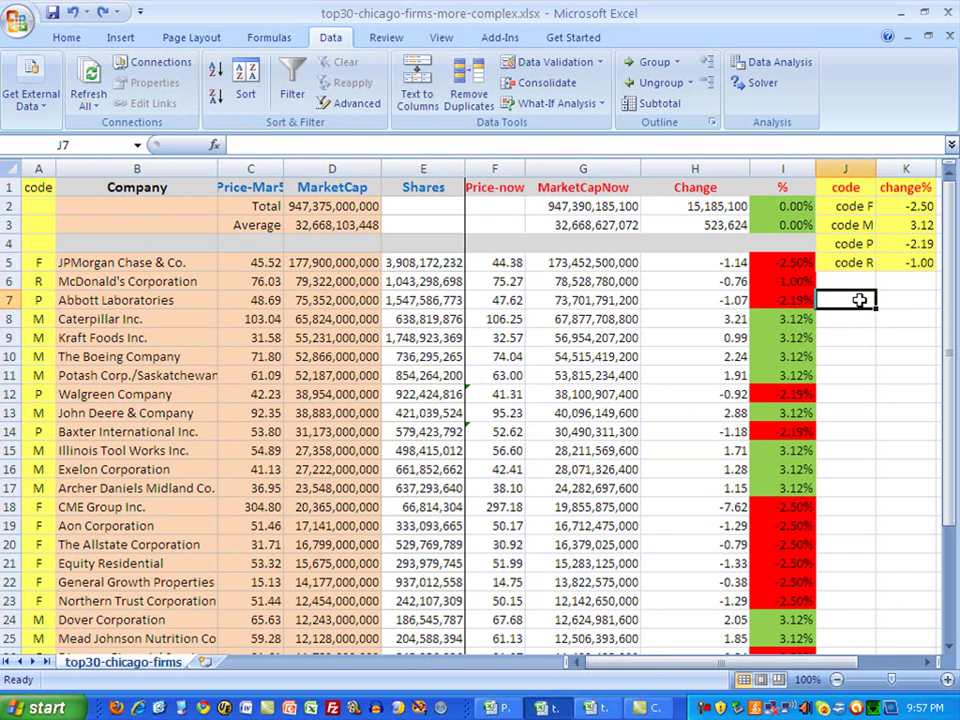
Select the entire sheet, compare the available sort-by columns without and with "My data has headers", and cancel the sort.
click(10, 168)
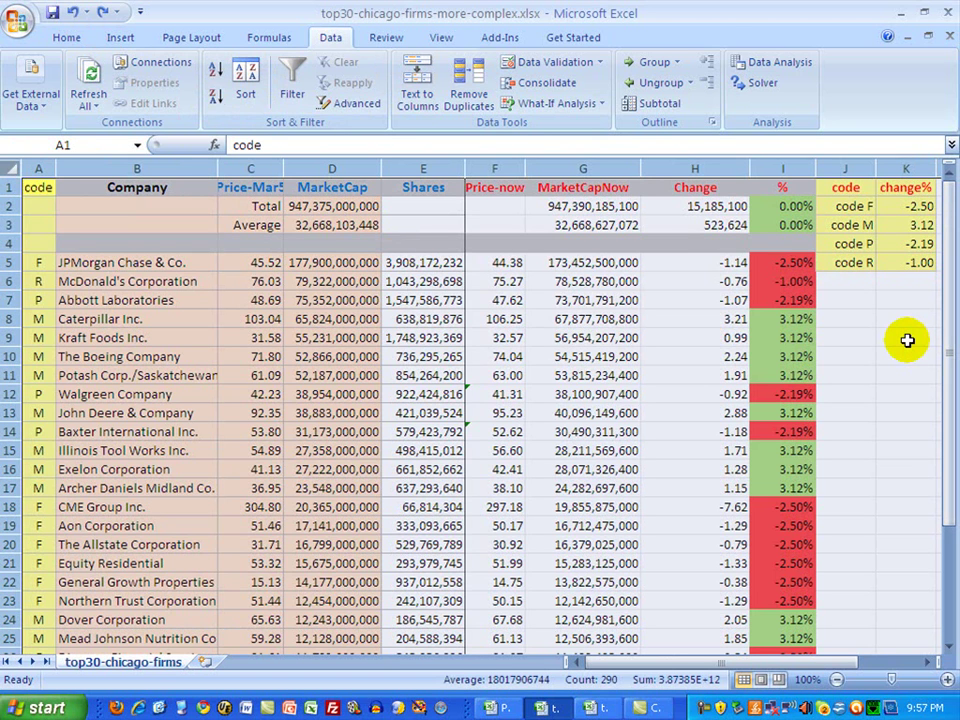
click(250, 82)
click(302, 419)
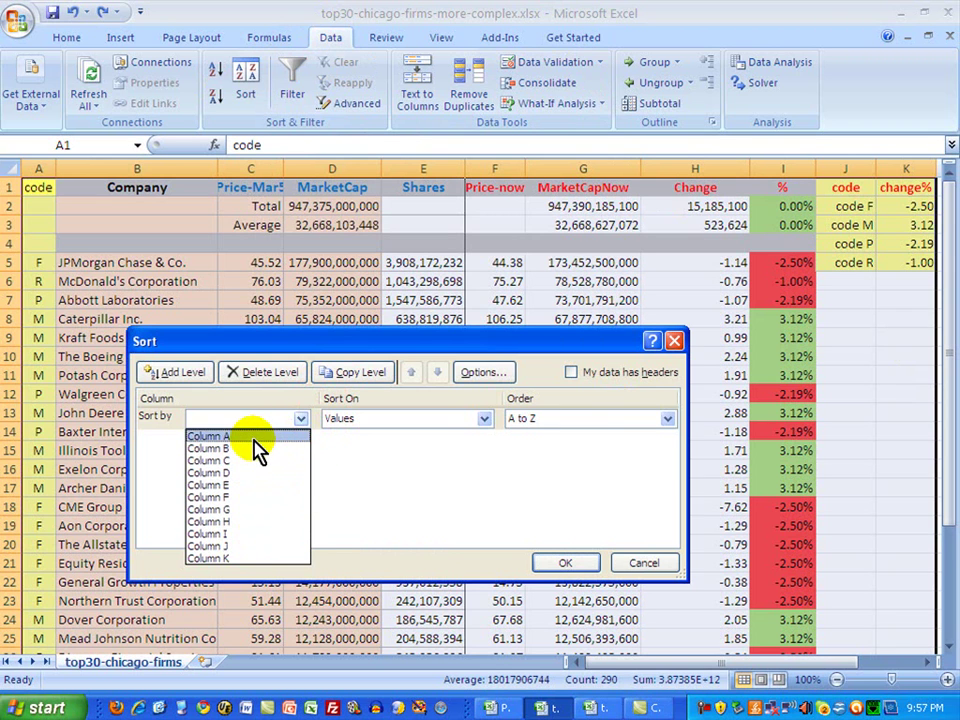
click(405, 472)
click(571, 373)
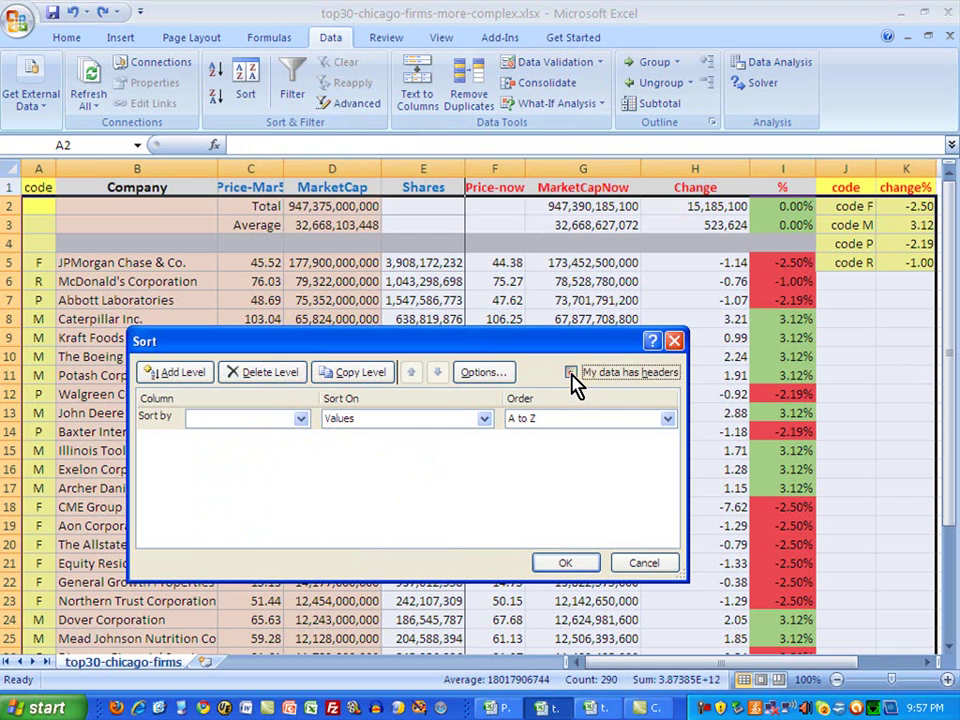
click(308, 421)
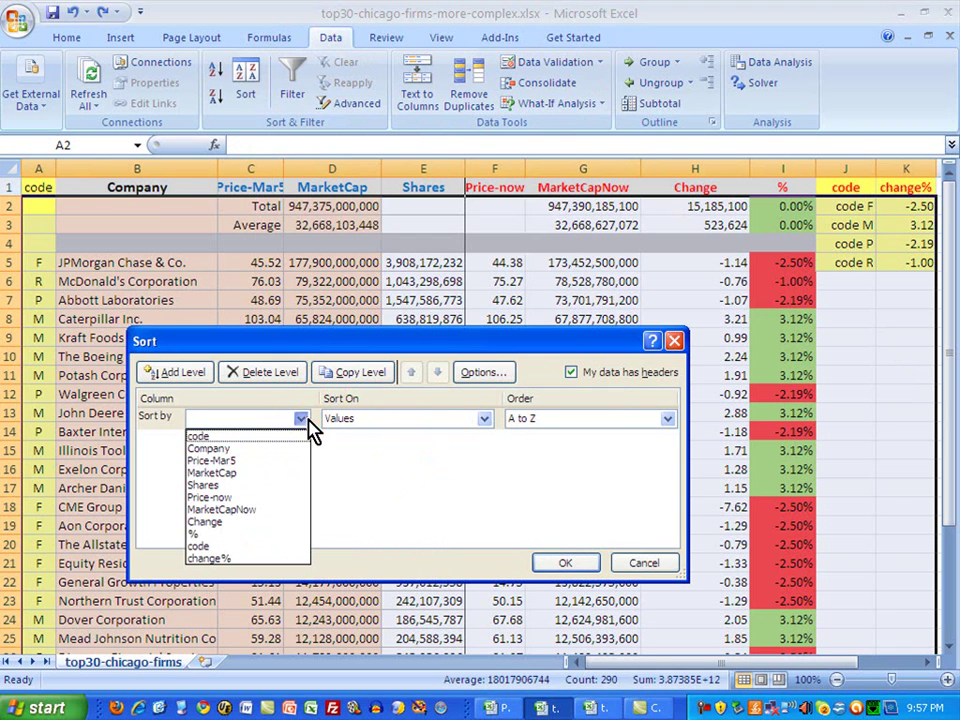
click(355, 490)
key(Escape)
click(864, 337)
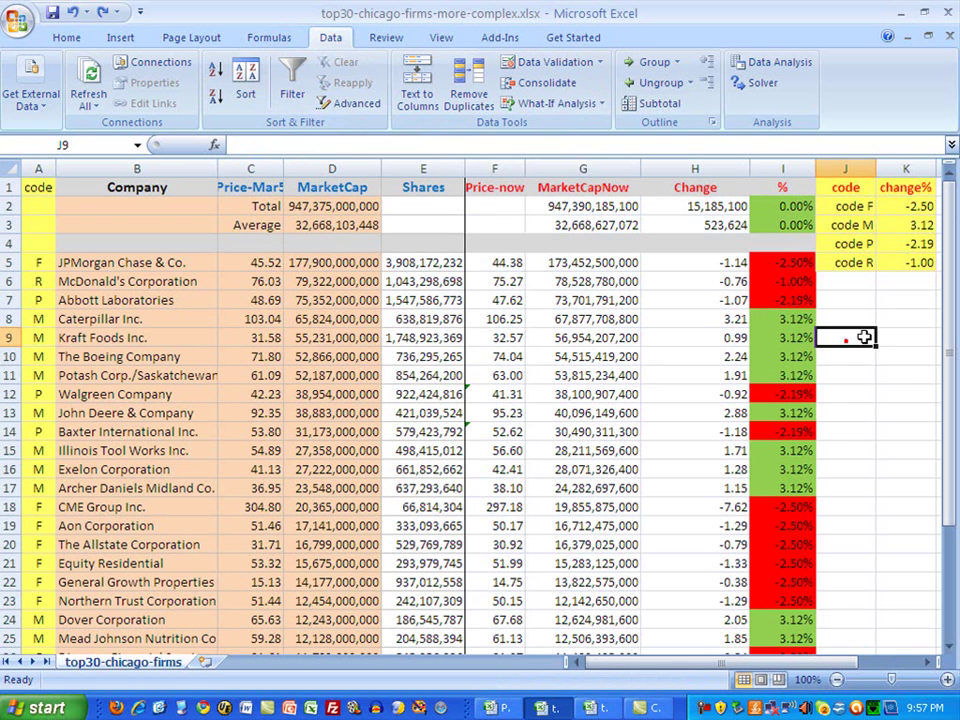
click(886, 377)
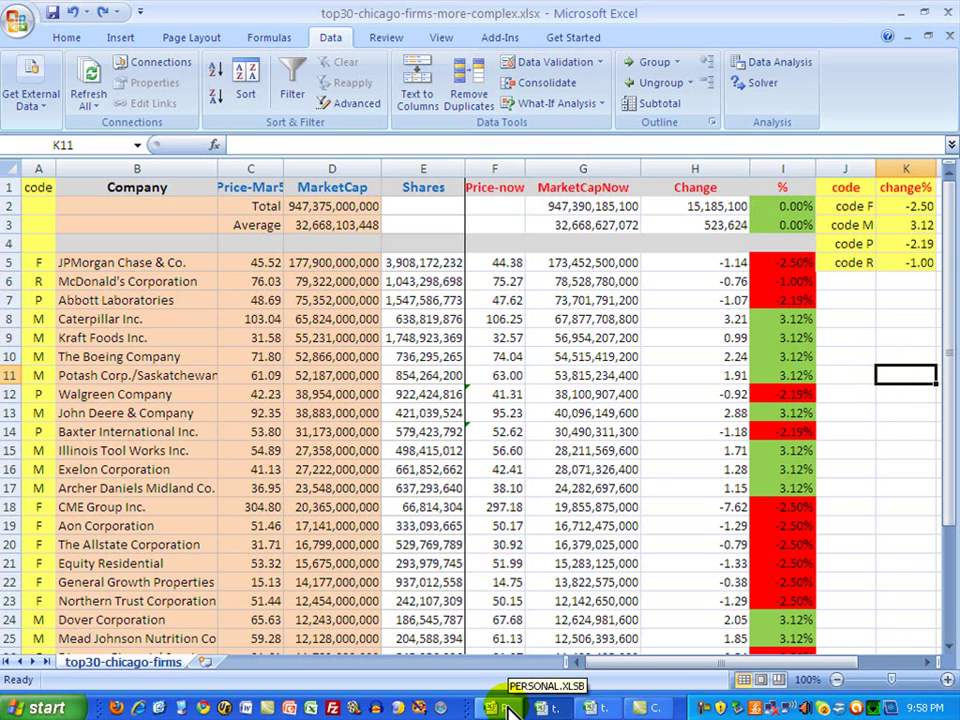
View the company sheet in the top30-chicago-firms.xlsx workbook and return to top30-chicago-firms-more-complex.xlsx.
click(597, 709)
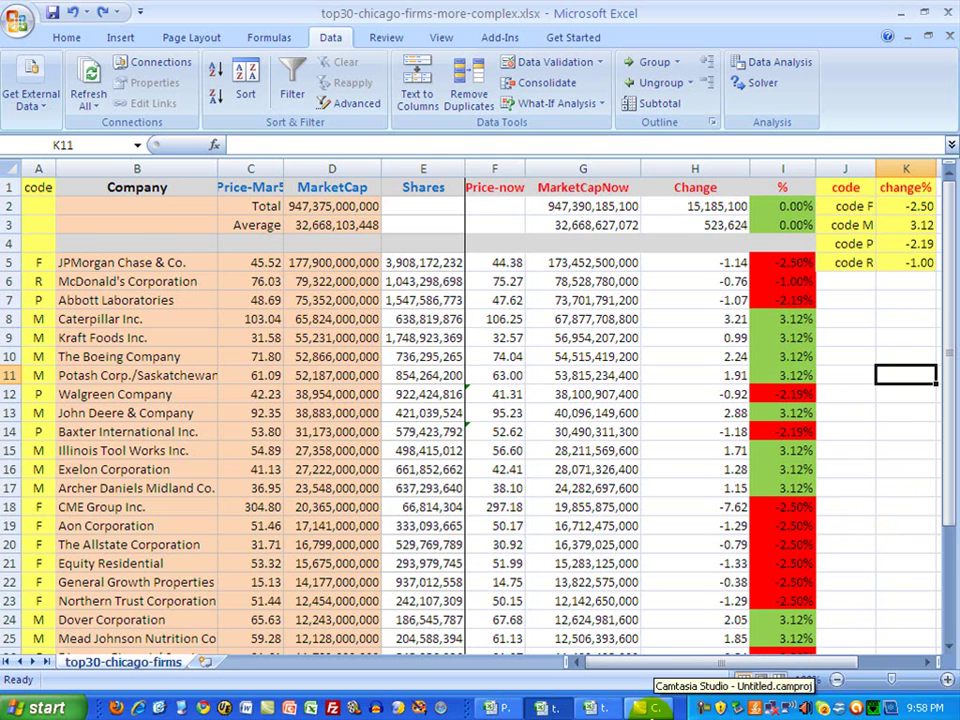
click(600, 708)
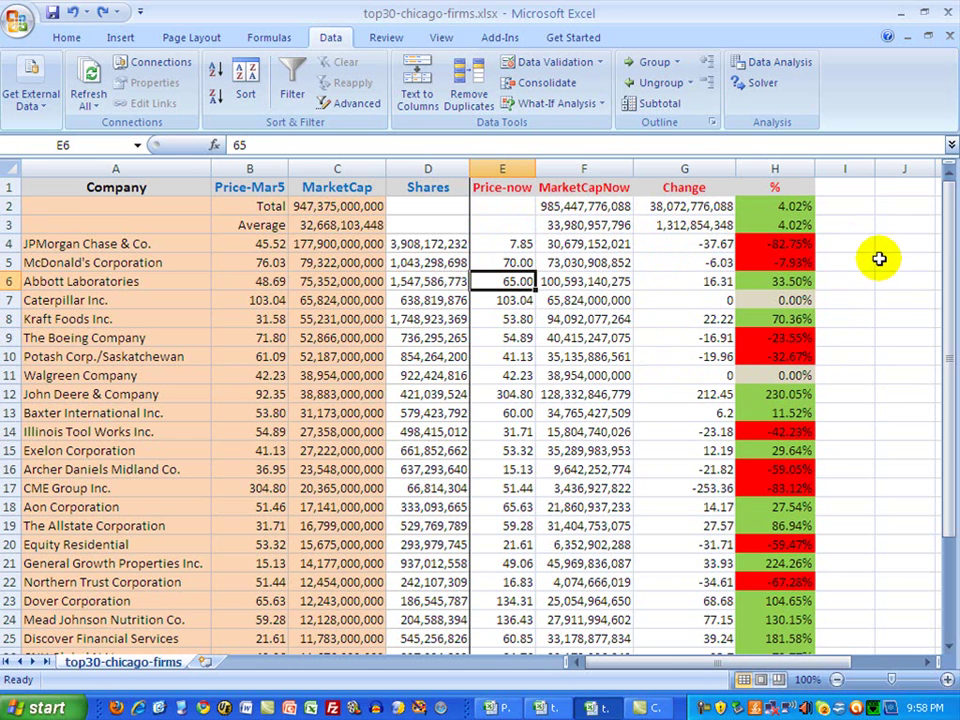
click(610, 709)
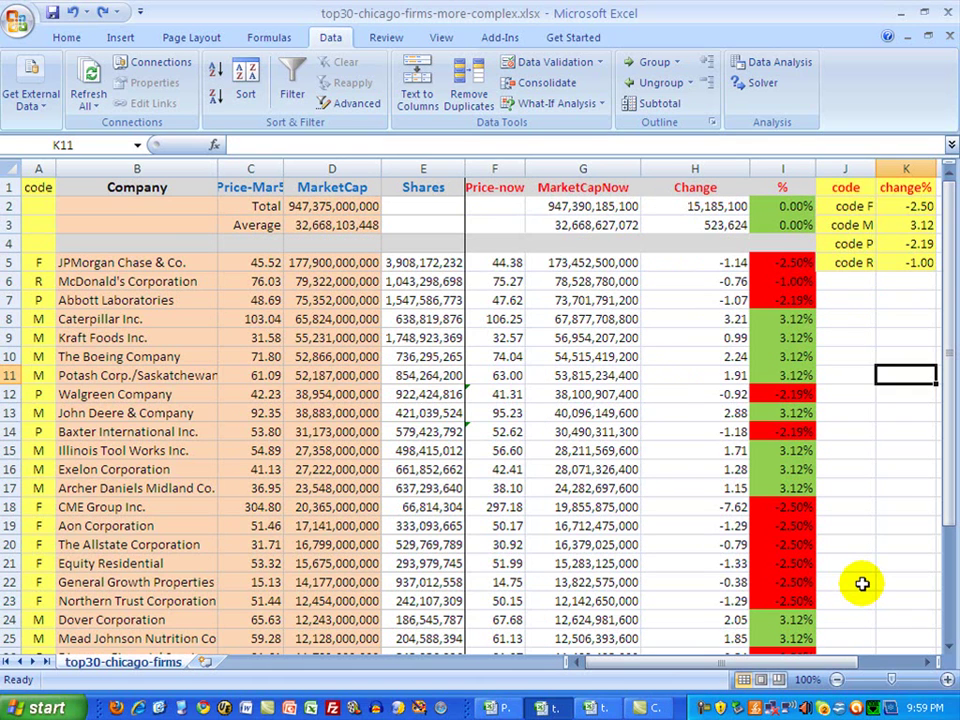